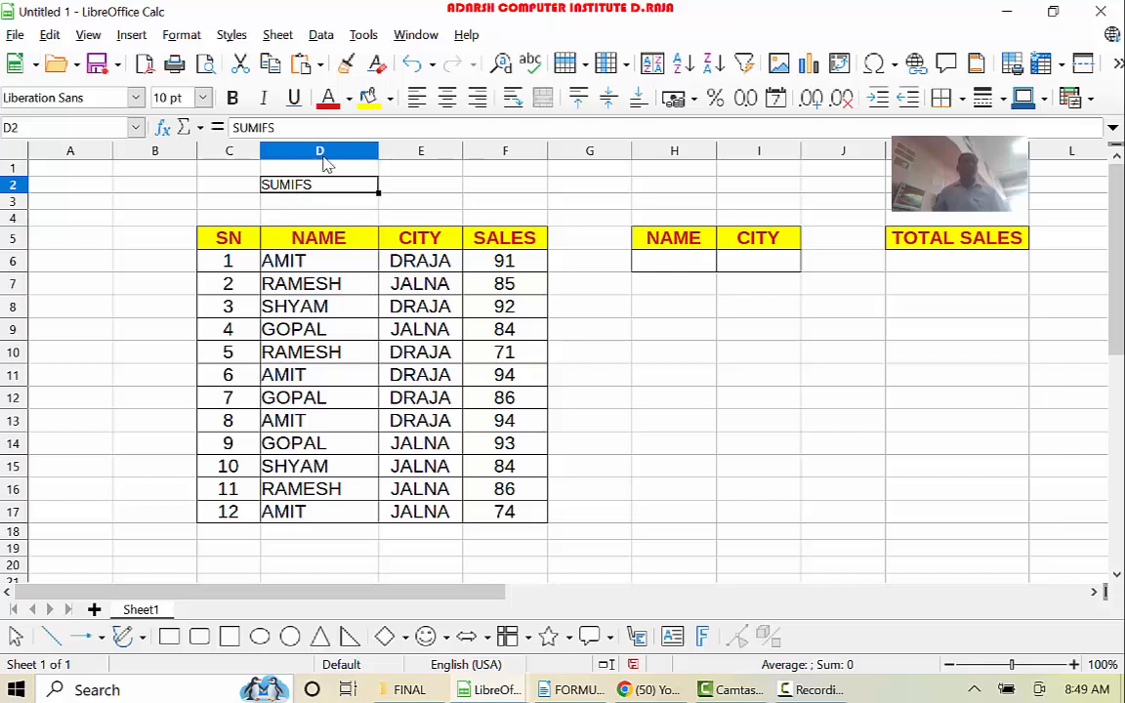
Format the SUMIFS title in D2 with a red font color and a 22 pt font size.
{"action": "left_click", "coordinate": [348, 98]}
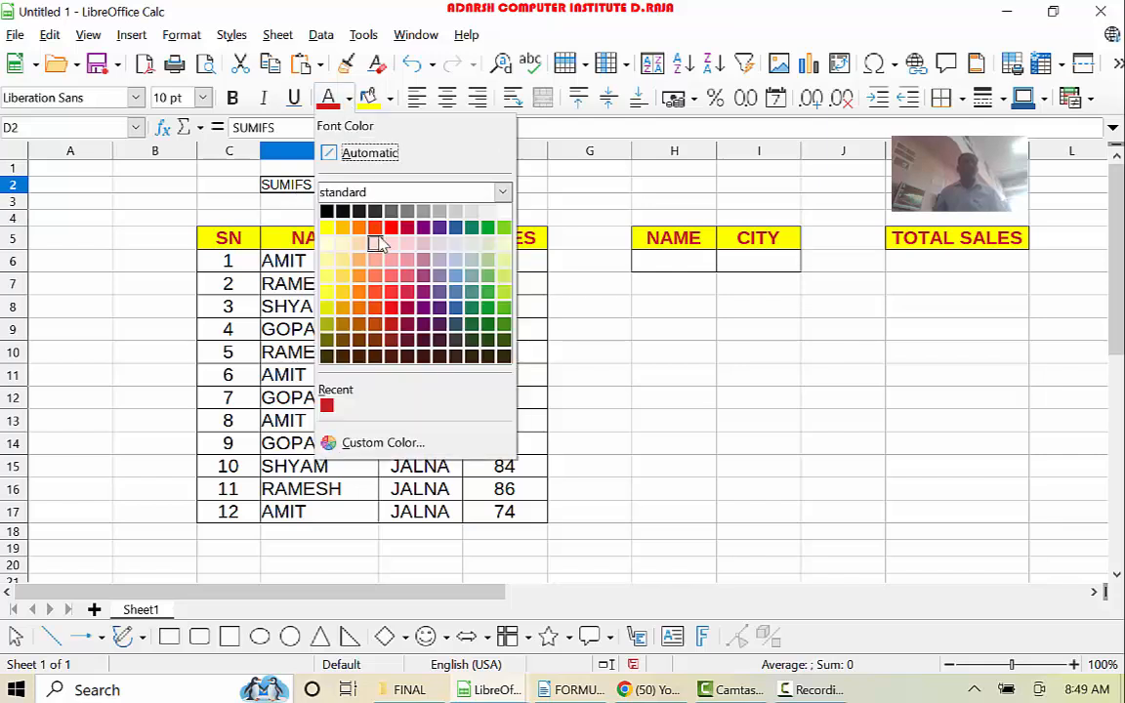
{"action": "left_click", "coordinate": [341, 213]}
{"action": "left_click", "coordinate": [203, 98]}
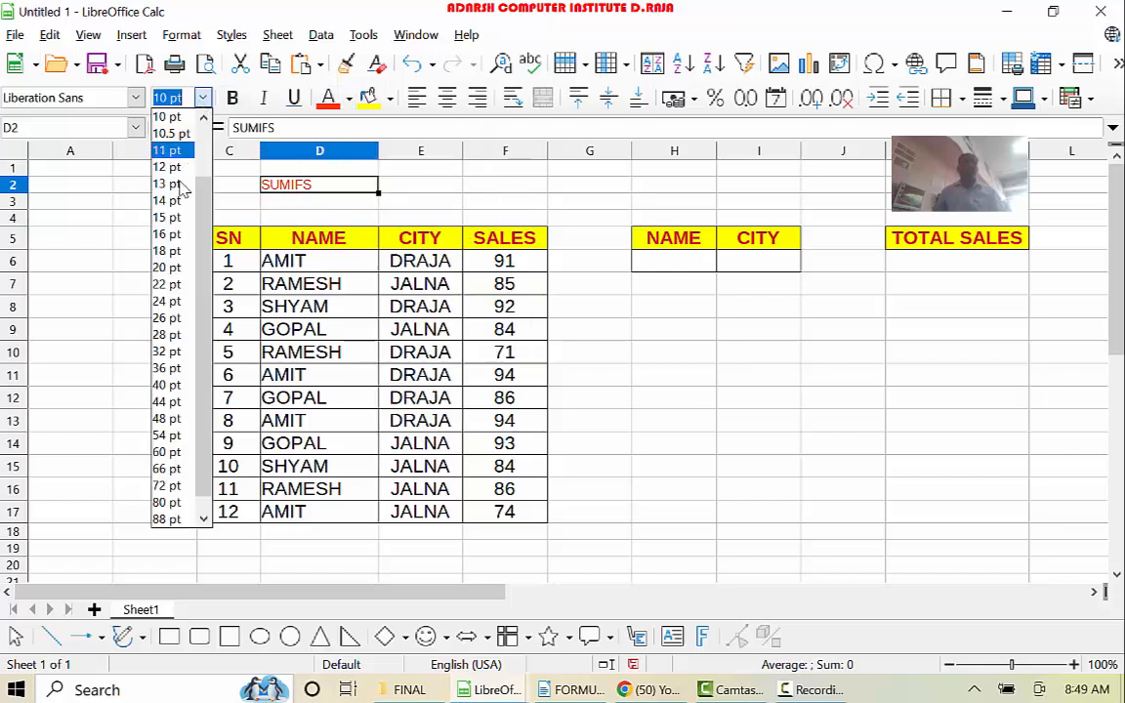
{"action": "left_click", "coordinate": [155, 287]}
{"action": "left_click", "coordinate": [395, 217]}
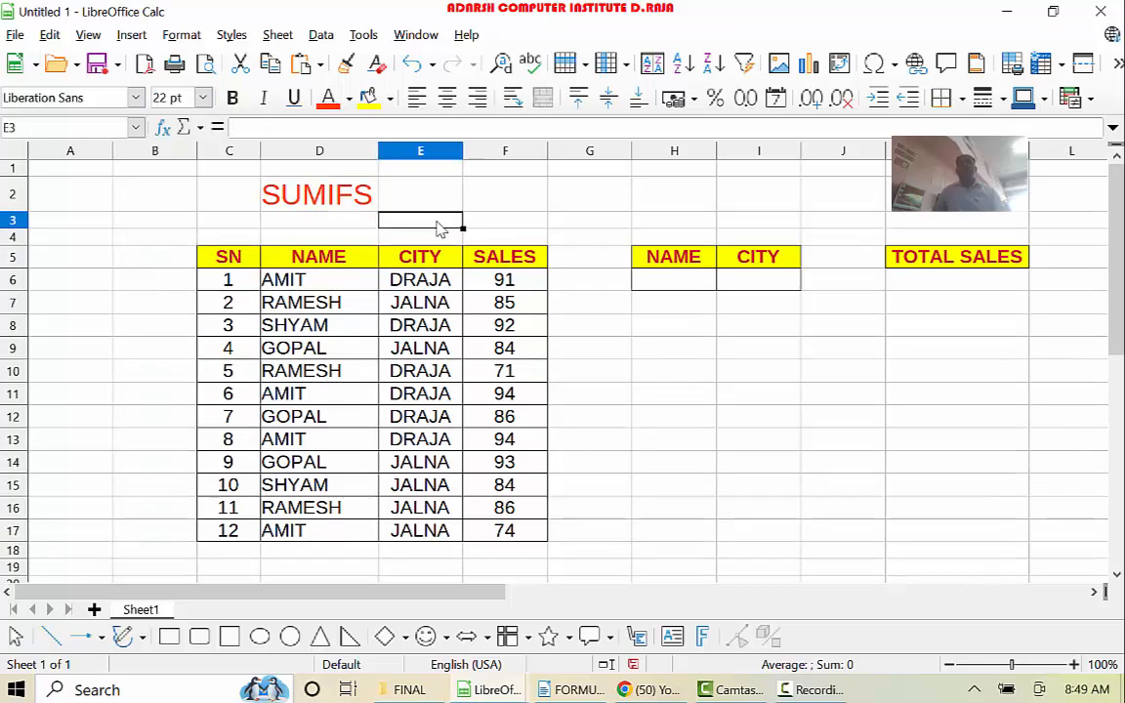
Examine the SN and NAME columns of the sales table, checking which names occur in several rows.
{"action": "left_click", "coordinate": [498, 354]}
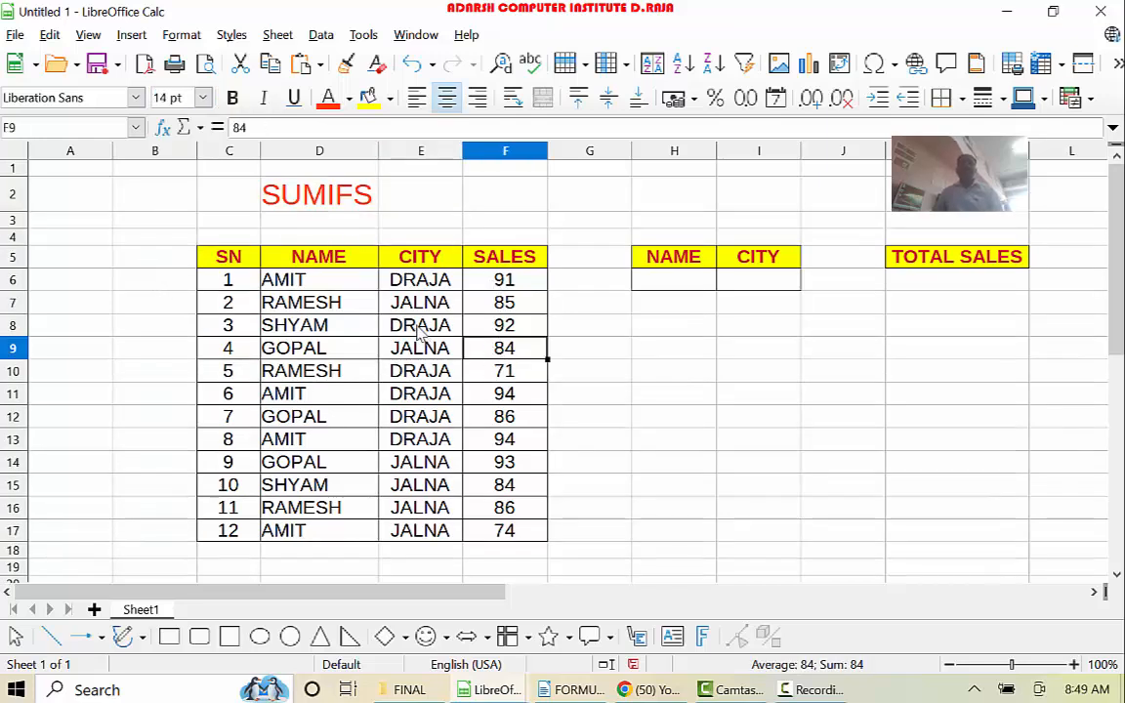
{"action": "left_click_drag", "start_coordinate": [219, 252], "coordinate": [210, 535]}
{"action": "left_click", "coordinate": [273, 418]}
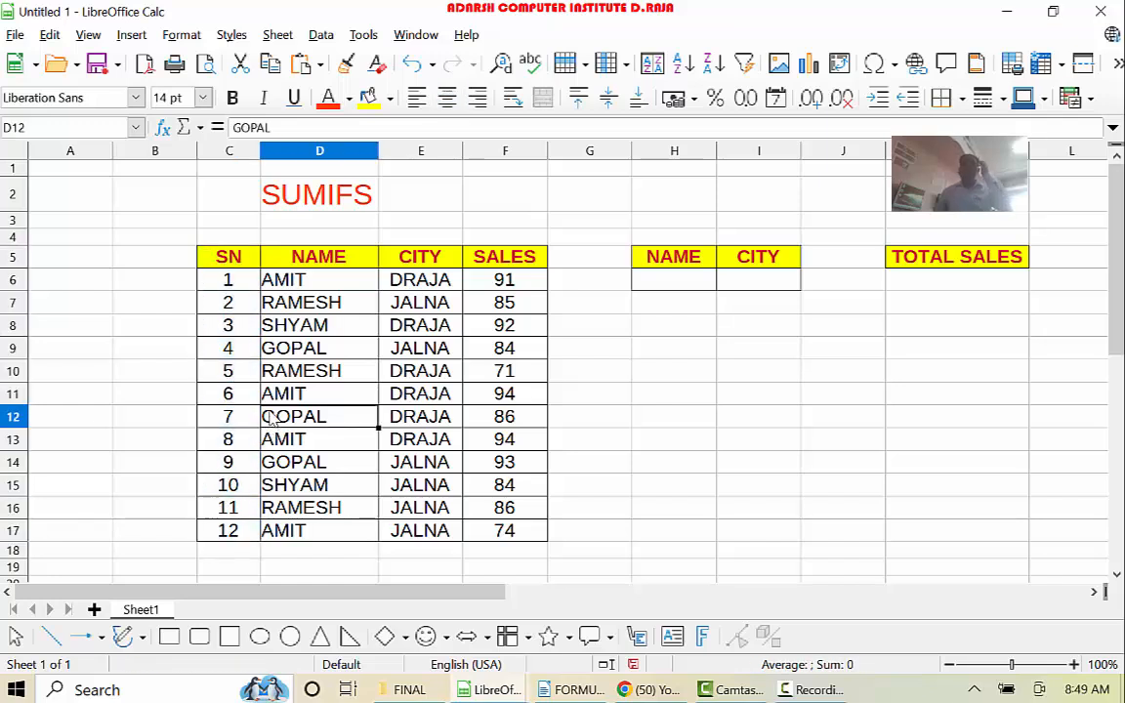
{"action": "left_click", "coordinate": [326, 283]}
{"action": "left_click_drag", "start_coordinate": [326, 283], "coordinate": [306, 535]}
{"action": "left_click", "coordinate": [343, 305]}
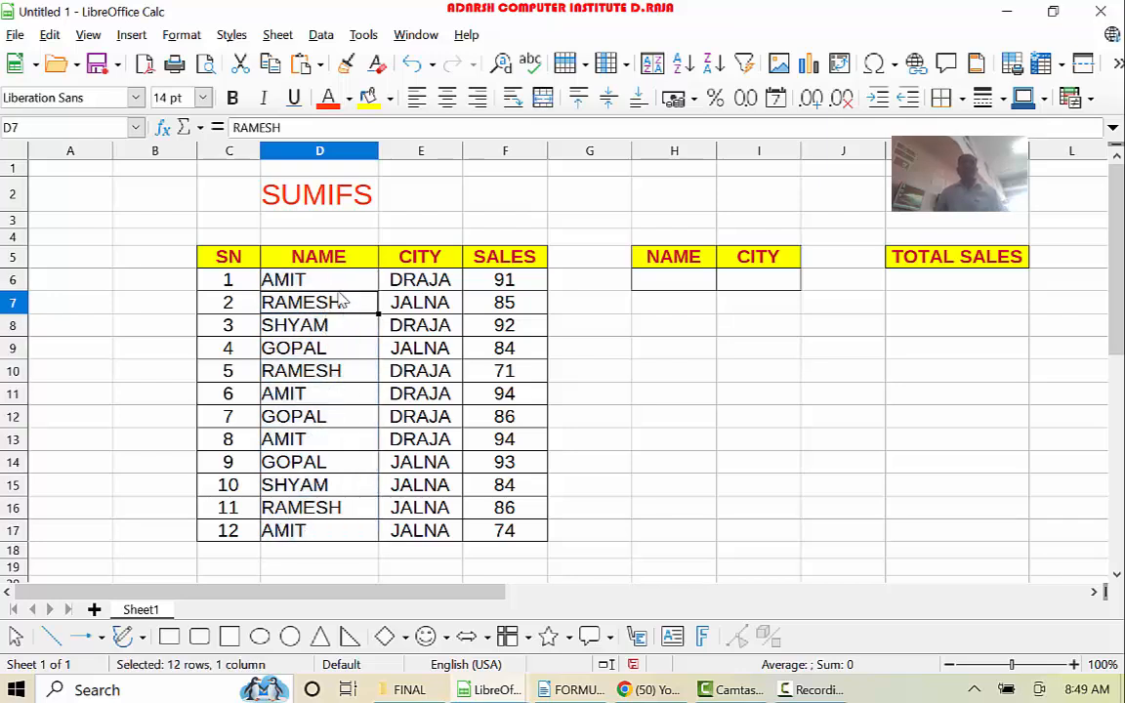
{"action": "left_click", "coordinate": [332, 284]}
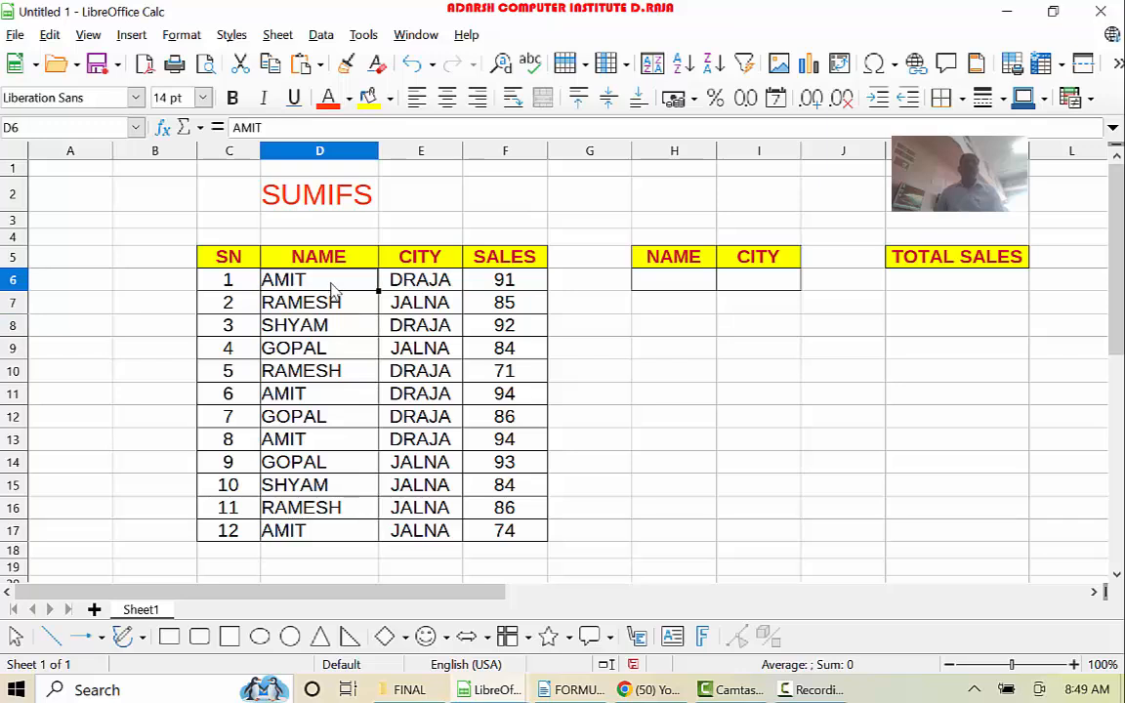
{"action": "left_click", "coordinate": [305, 395]}
{"action": "left_click", "coordinate": [301, 438]}
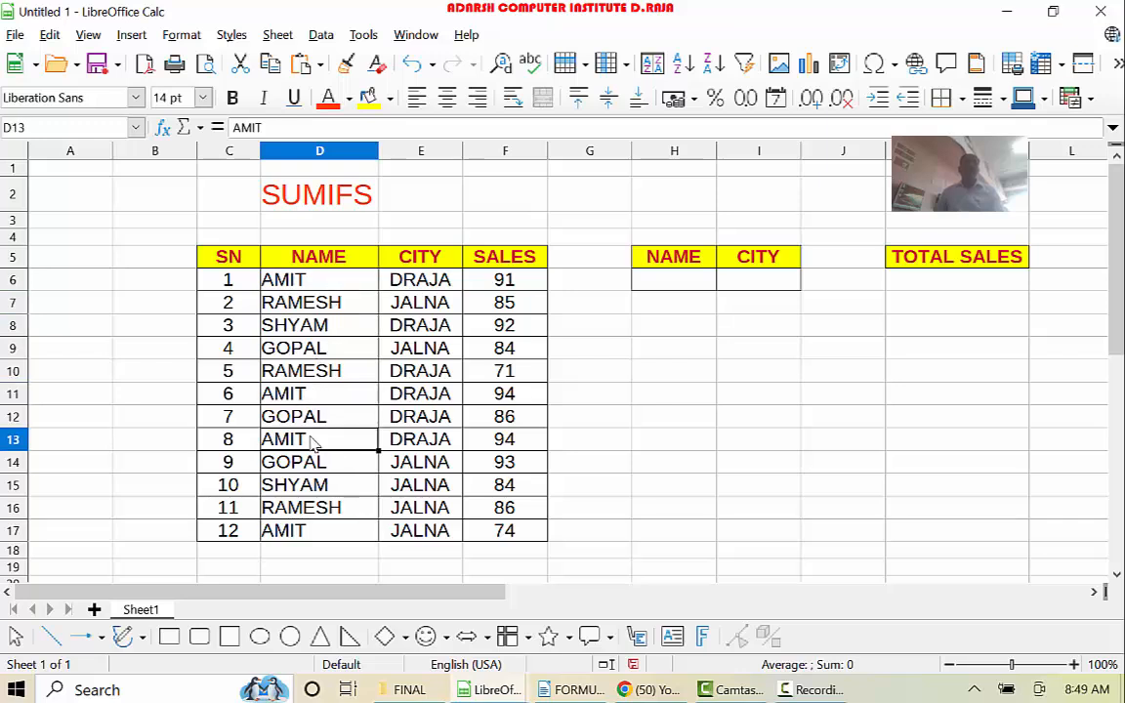
{"action": "left_click", "coordinate": [305, 533]}
{"action": "left_click", "coordinate": [286, 302]}
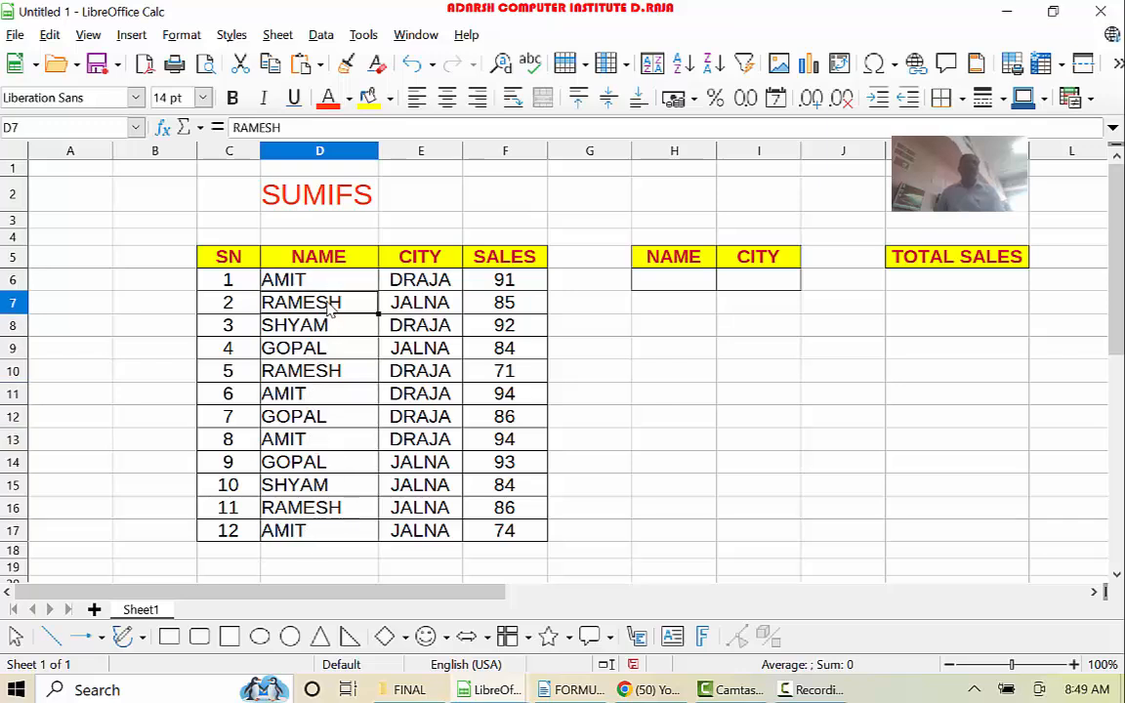
{"action": "left_click", "coordinate": [308, 376]}
{"action": "left_click", "coordinate": [304, 399]}
{"action": "left_click", "coordinate": [304, 436]}
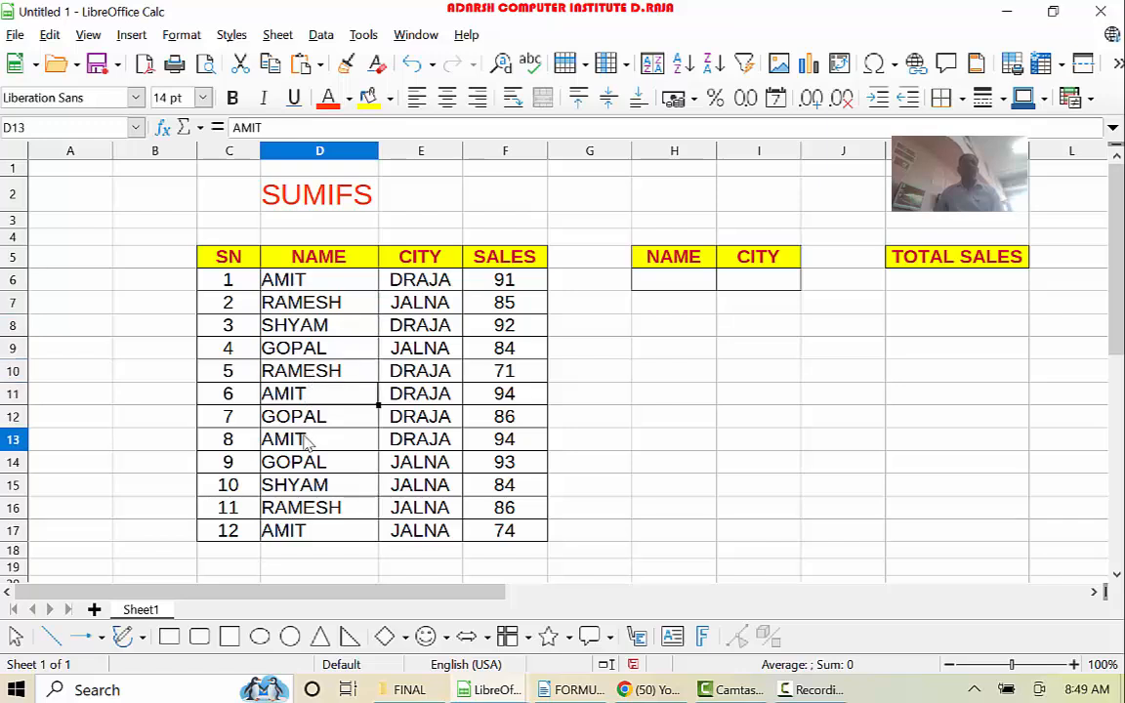
{"action": "left_click", "coordinate": [304, 483]}
{"action": "left_click", "coordinate": [306, 372]}
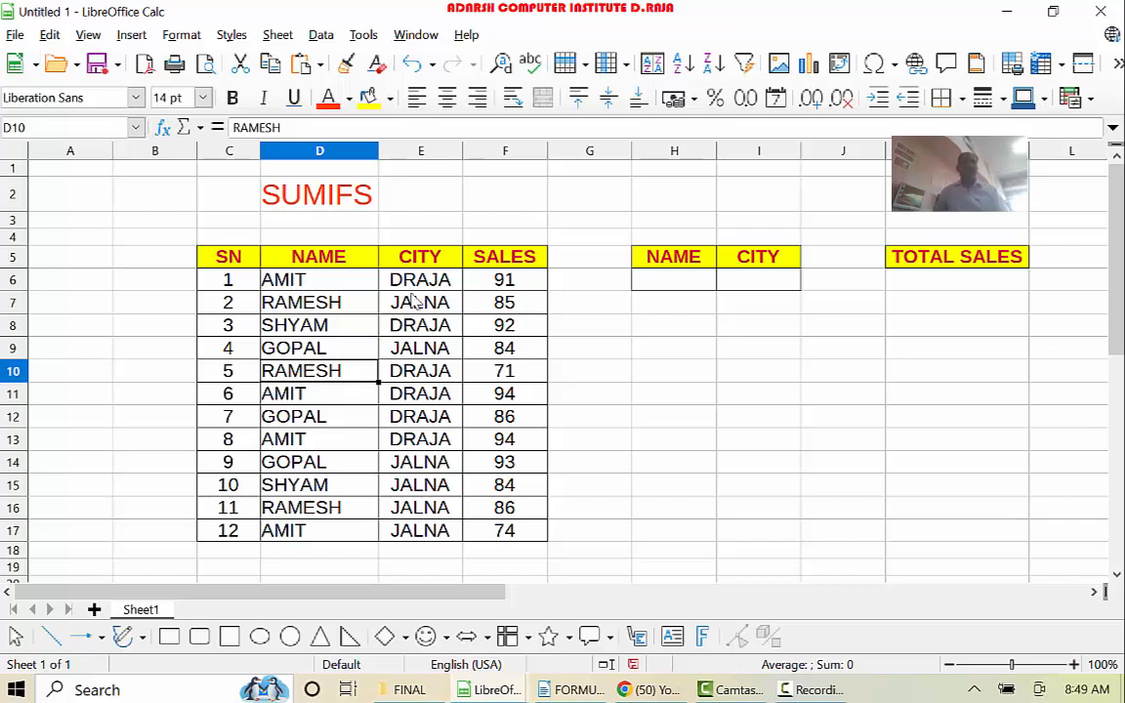
Examine the entries in the CITY and SALES columns of the sales table.
{"action": "left_click", "coordinate": [388, 252]}
{"action": "left_click", "coordinate": [426, 285]}
{"action": "left_click", "coordinate": [422, 306]}
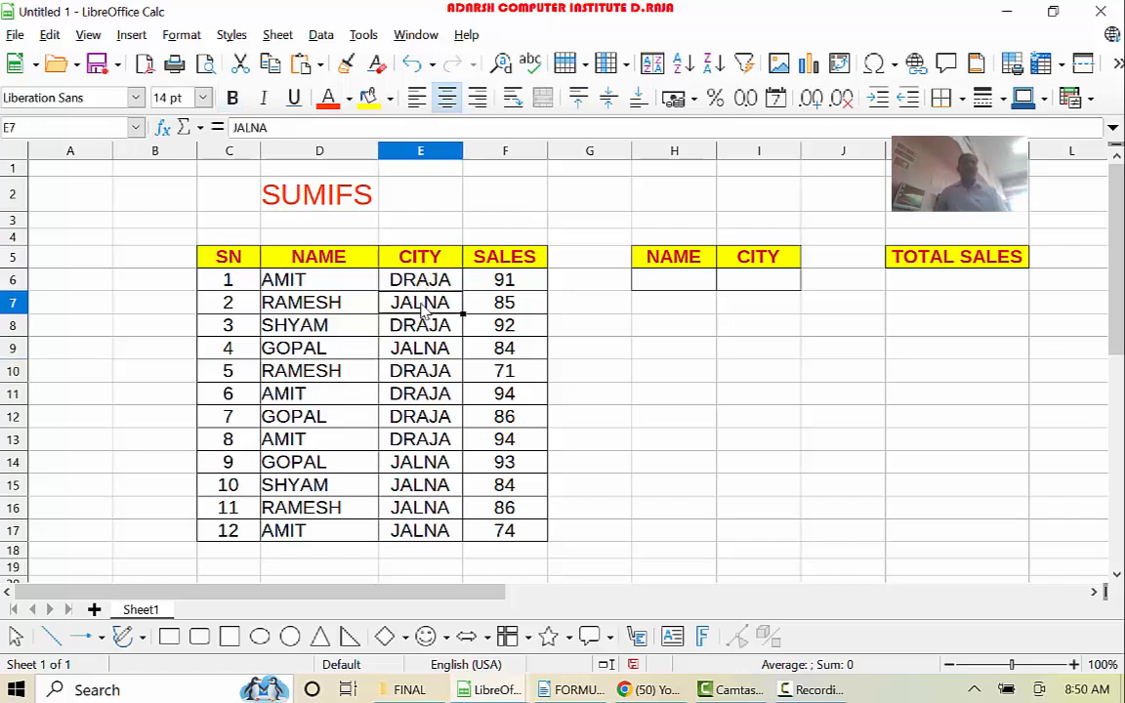
{"action": "left_click", "coordinate": [410, 346]}
{"action": "left_click", "coordinate": [405, 372]}
{"action": "key", "text": "Down"}
{"action": "key", "text": "Down"}
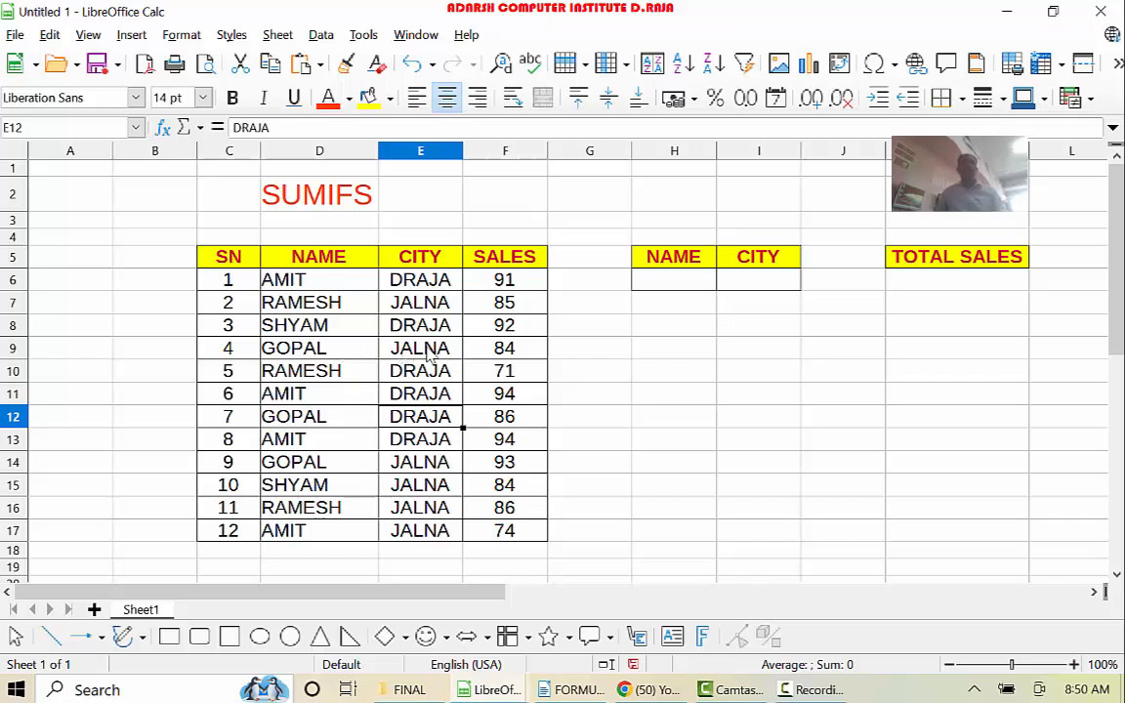
{"action": "left_click_drag", "start_coordinate": [479, 256], "coordinate": [502, 533]}
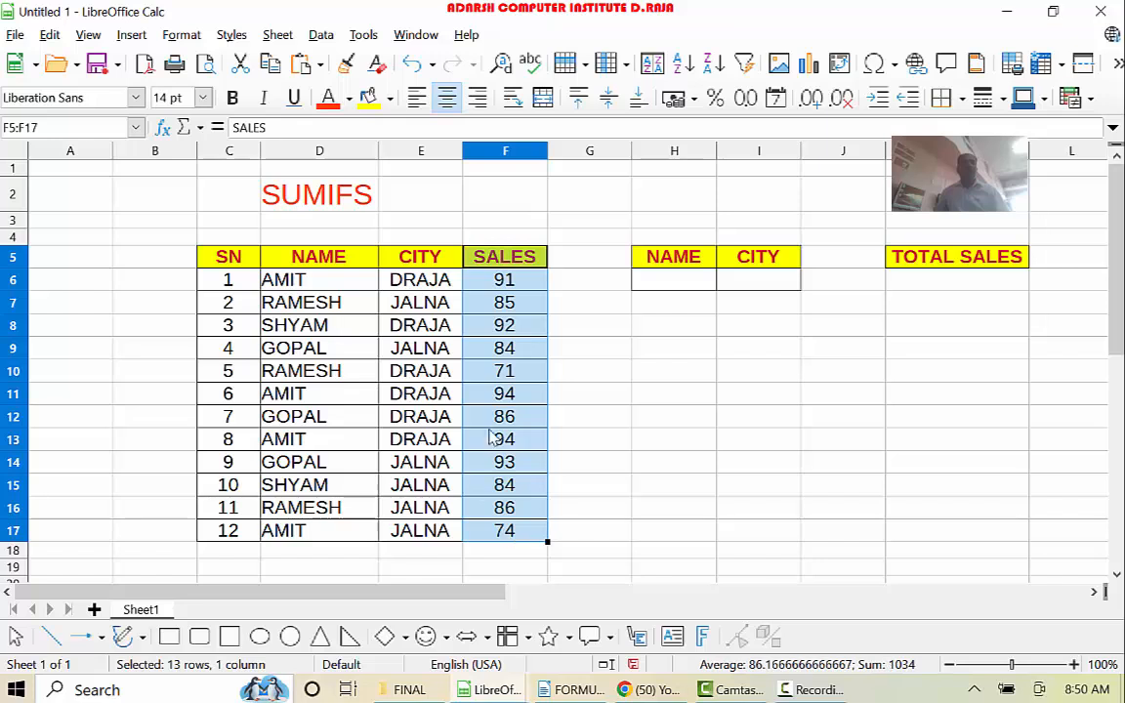
{"action": "left_click", "coordinate": [502, 324]}
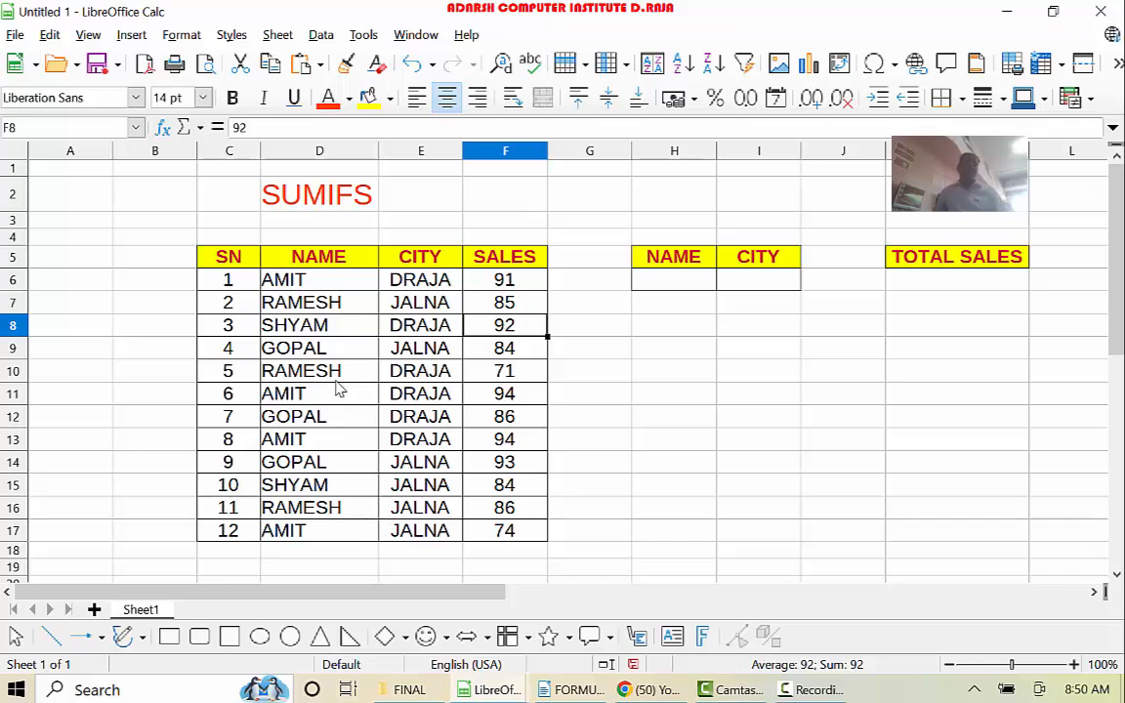
Review name and city pairs in the sales table, then the criteria cells H6 and I6 under NAME and CITY.
{"action": "left_click", "coordinate": [274, 277]}
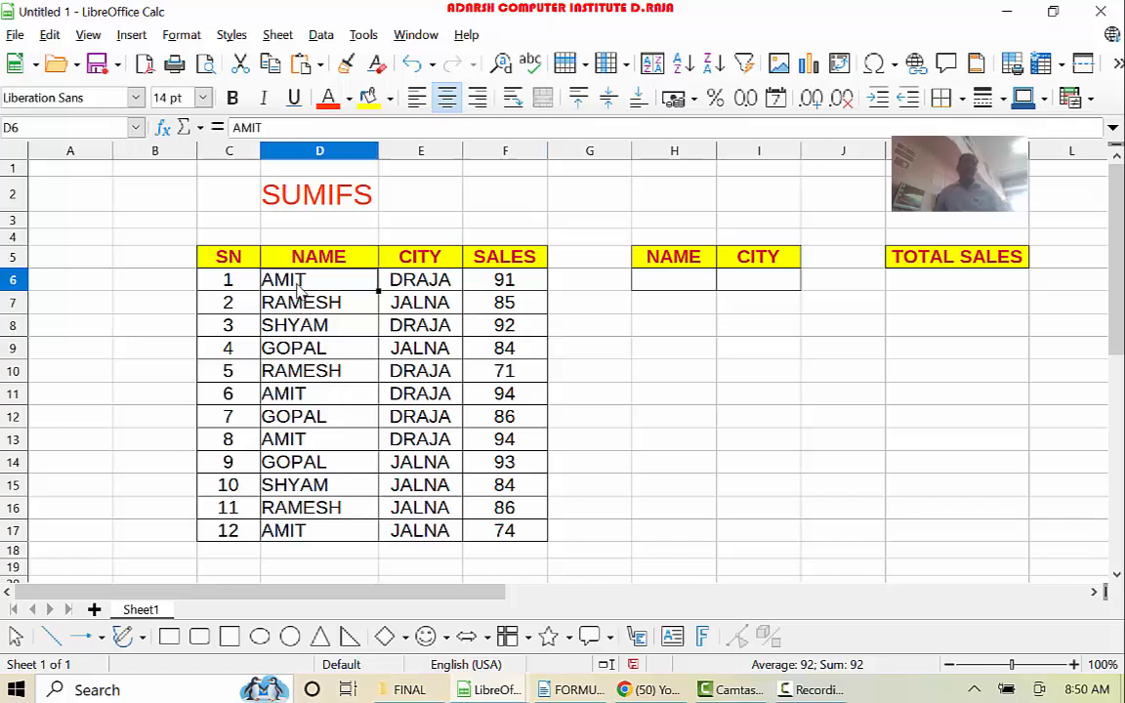
{"action": "left_click", "coordinate": [406, 284]}
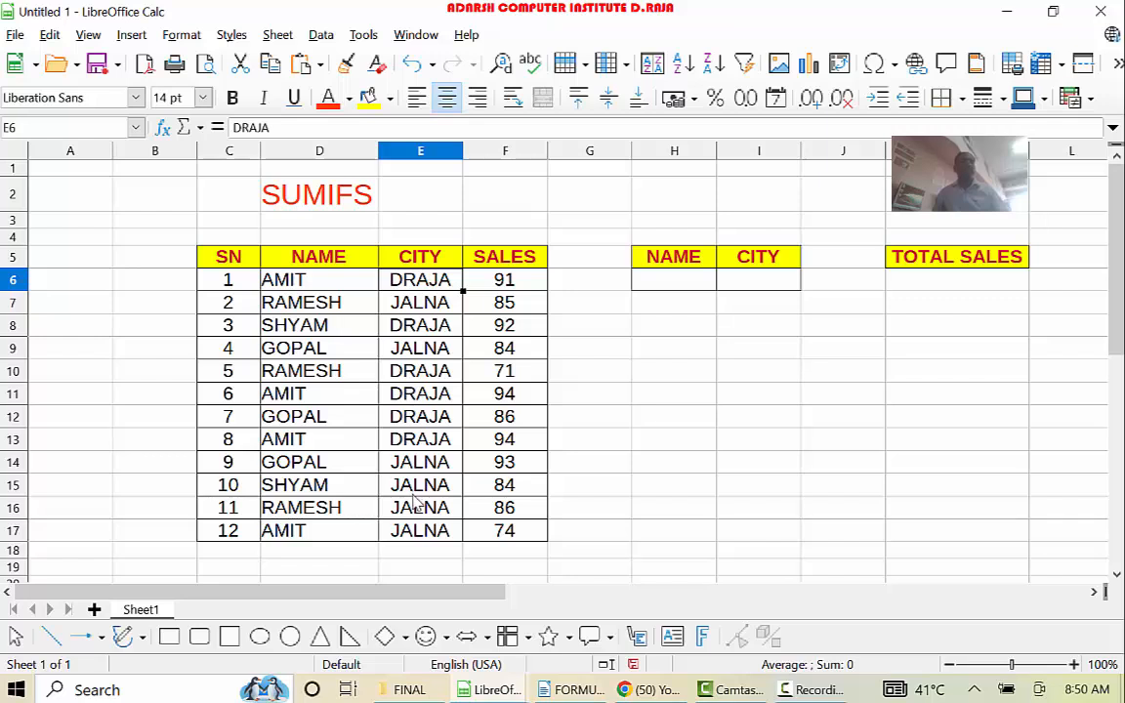
{"action": "left_click", "coordinate": [356, 419]}
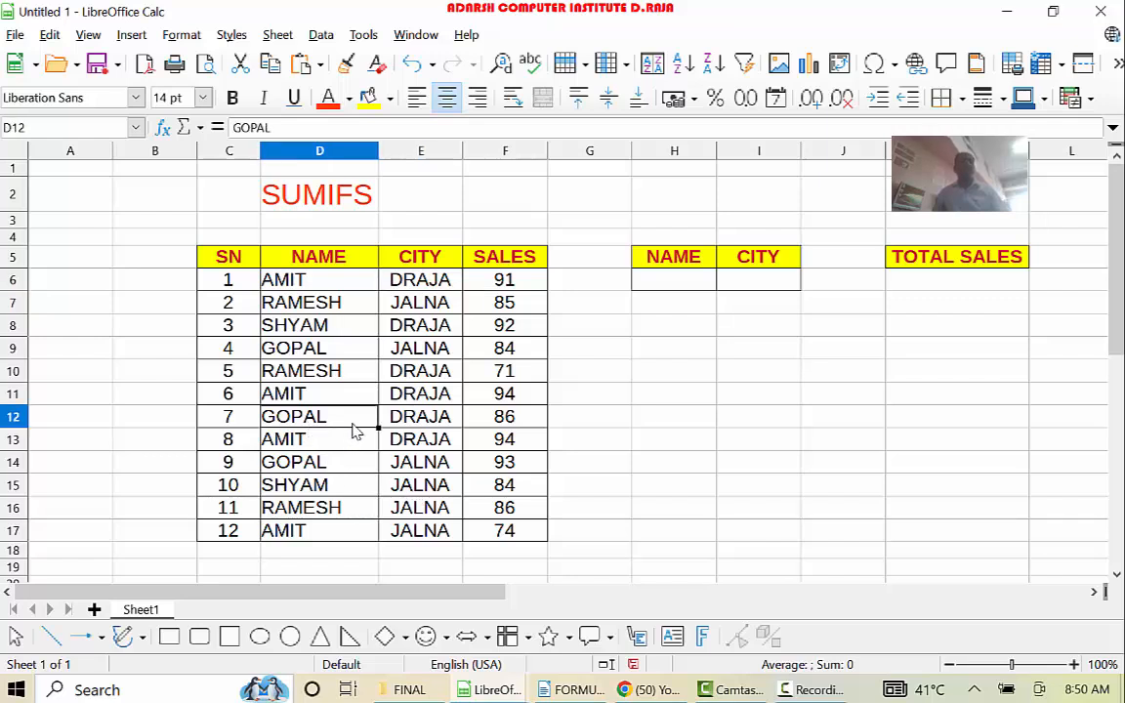
{"action": "left_click", "coordinate": [401, 424]}
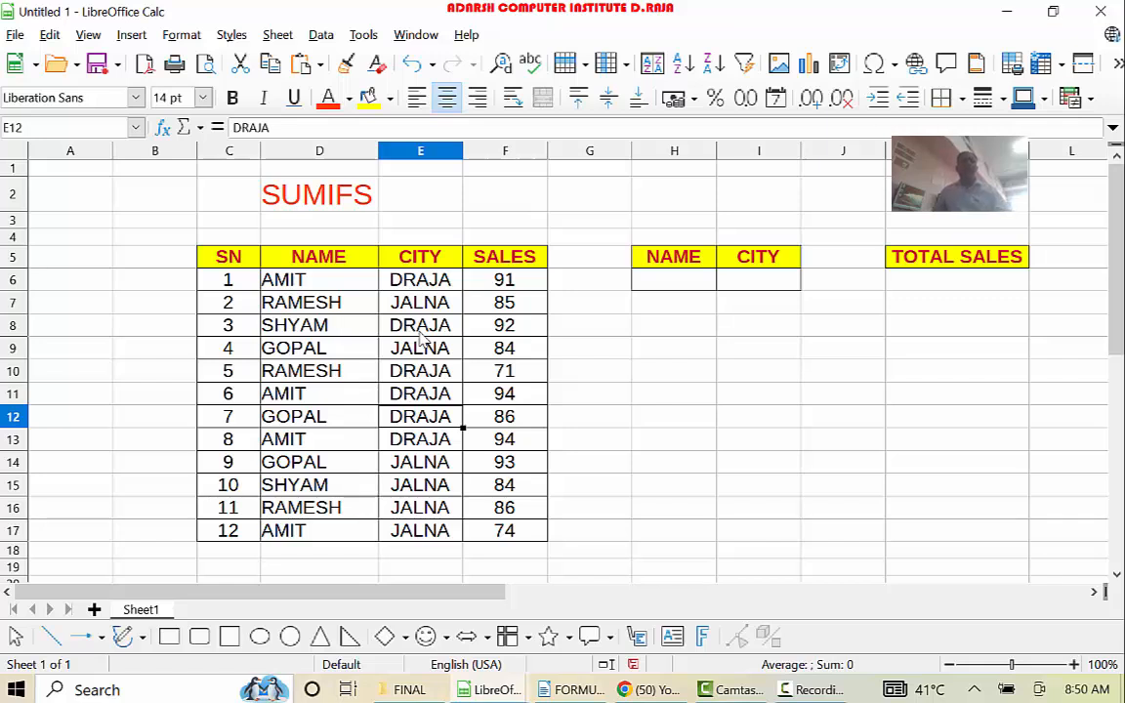
{"action": "left_click", "coordinate": [678, 286]}
{"action": "left_click", "coordinate": [729, 284]}
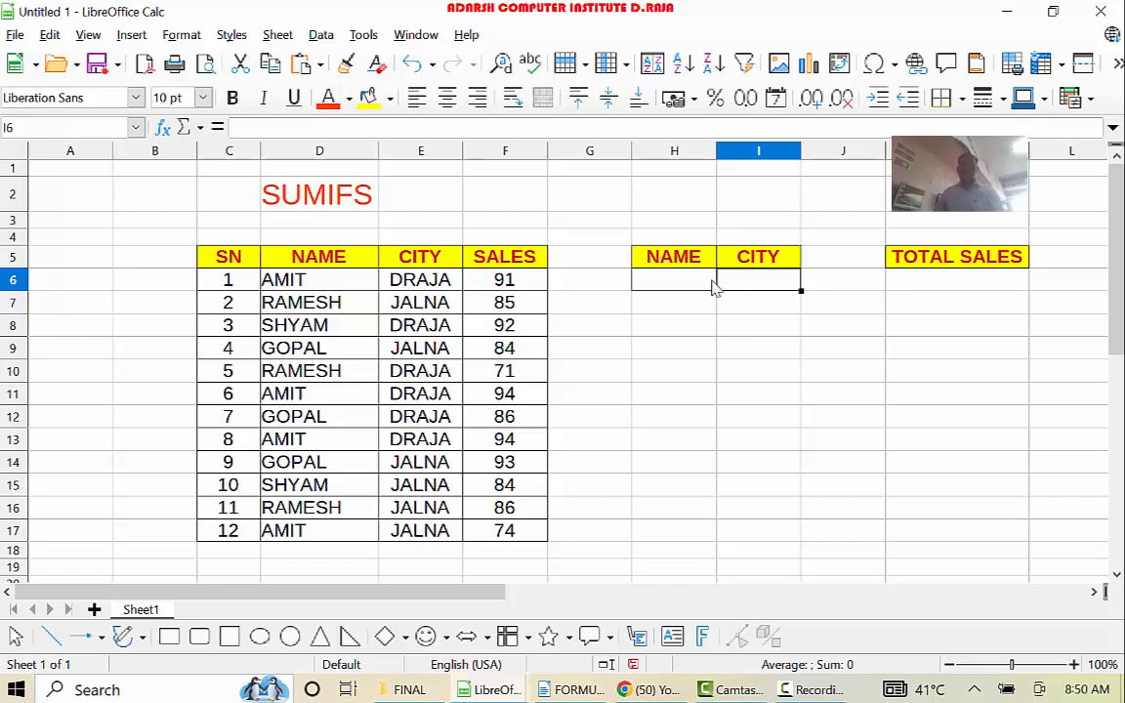
{"action": "left_click", "coordinate": [708, 284]}
{"action": "left_click", "coordinate": [737, 284]}
{"action": "left_click", "coordinate": [692, 284]}
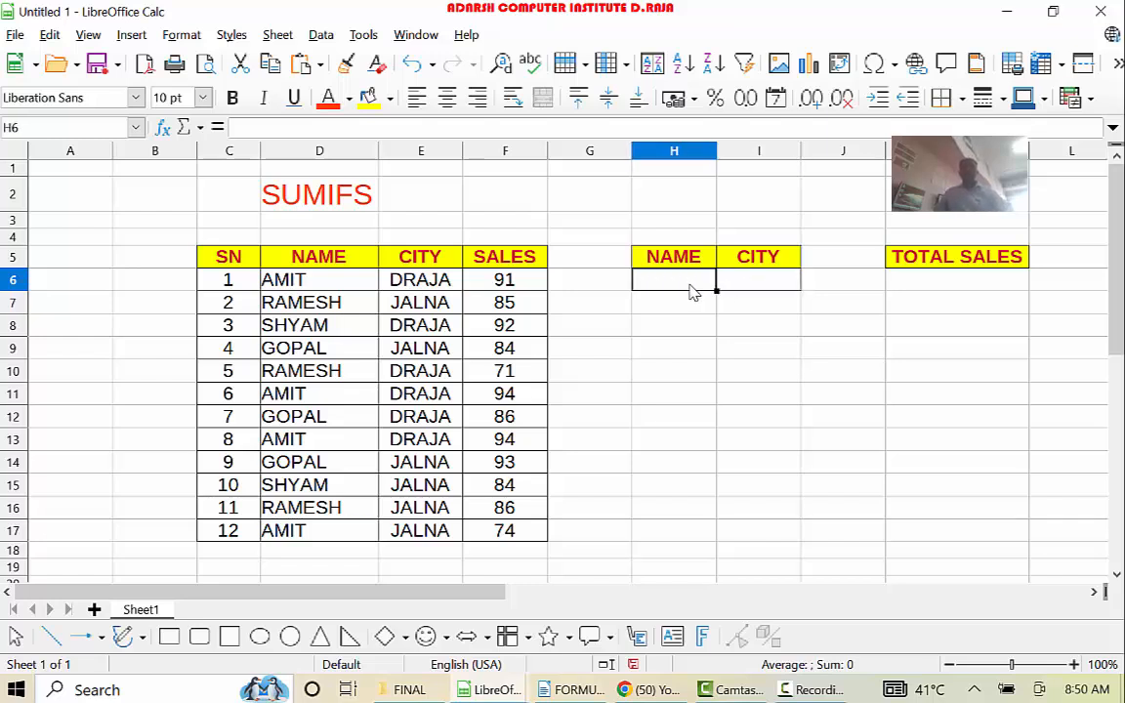
{"action": "left_click", "coordinate": [753, 285]}
Start a SUMIFS formula in K6 under TOTAL SALES, with the SALES values F6:F17 as the sum range.
{"action": "left_click", "coordinate": [911, 288]}
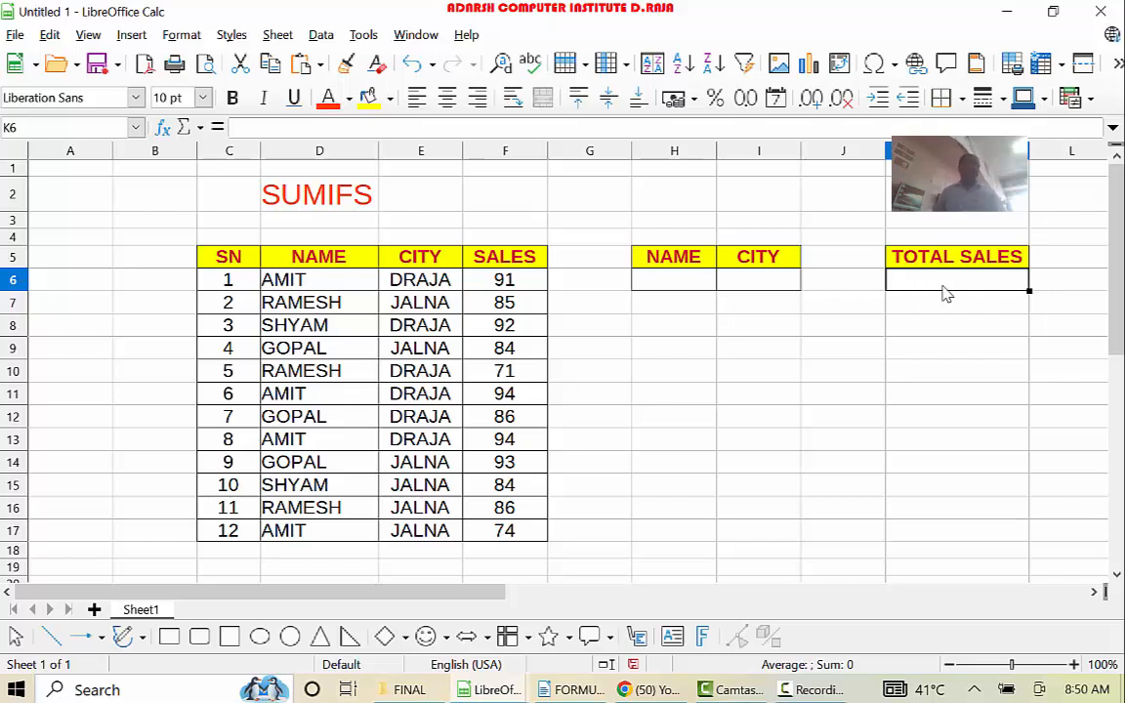
{"action": "type", "text": "="}
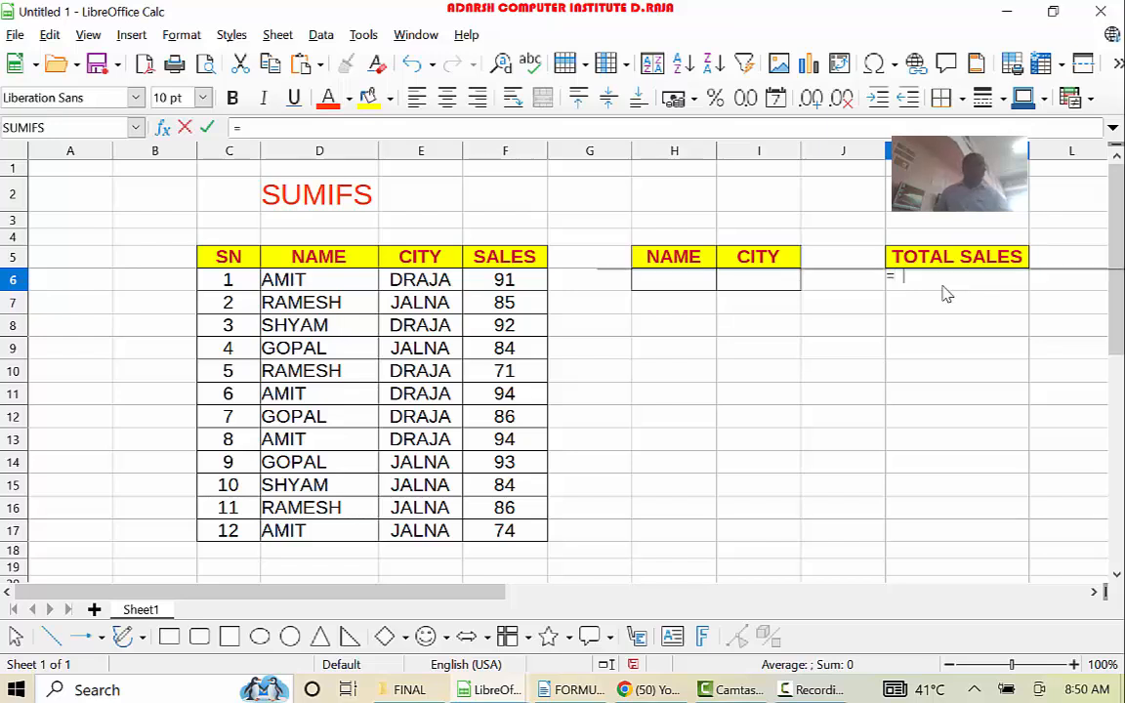
{"action": "type", "text": "SUM"}
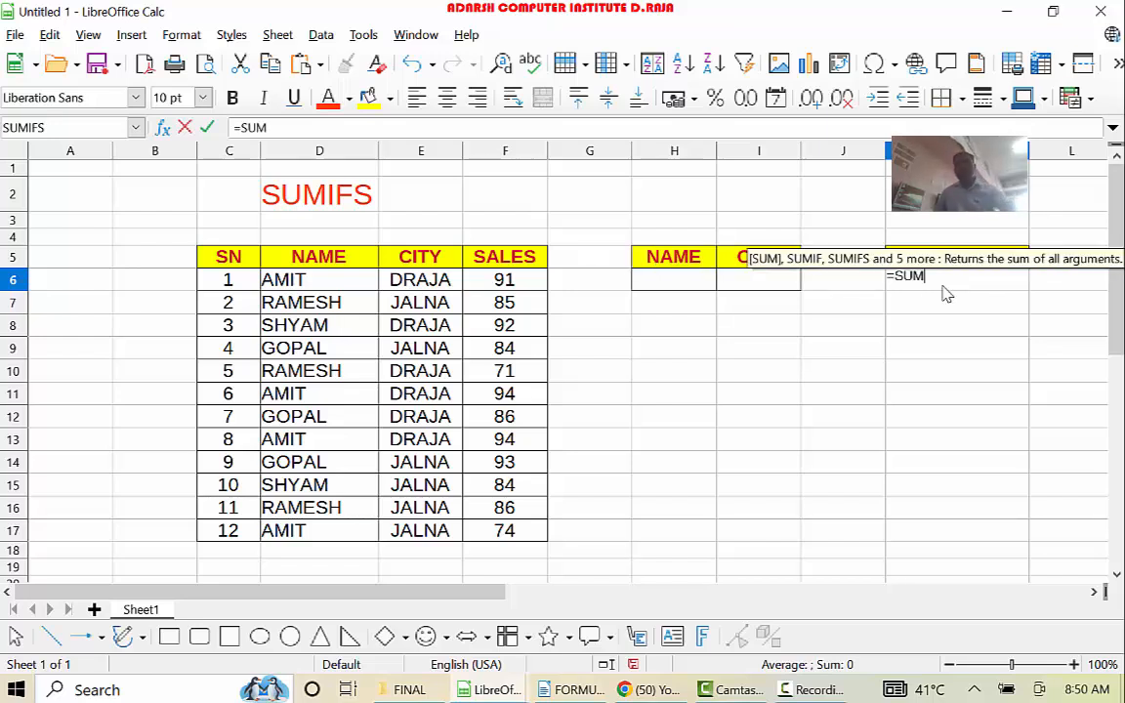
{"action": "type", "text": "IF"}
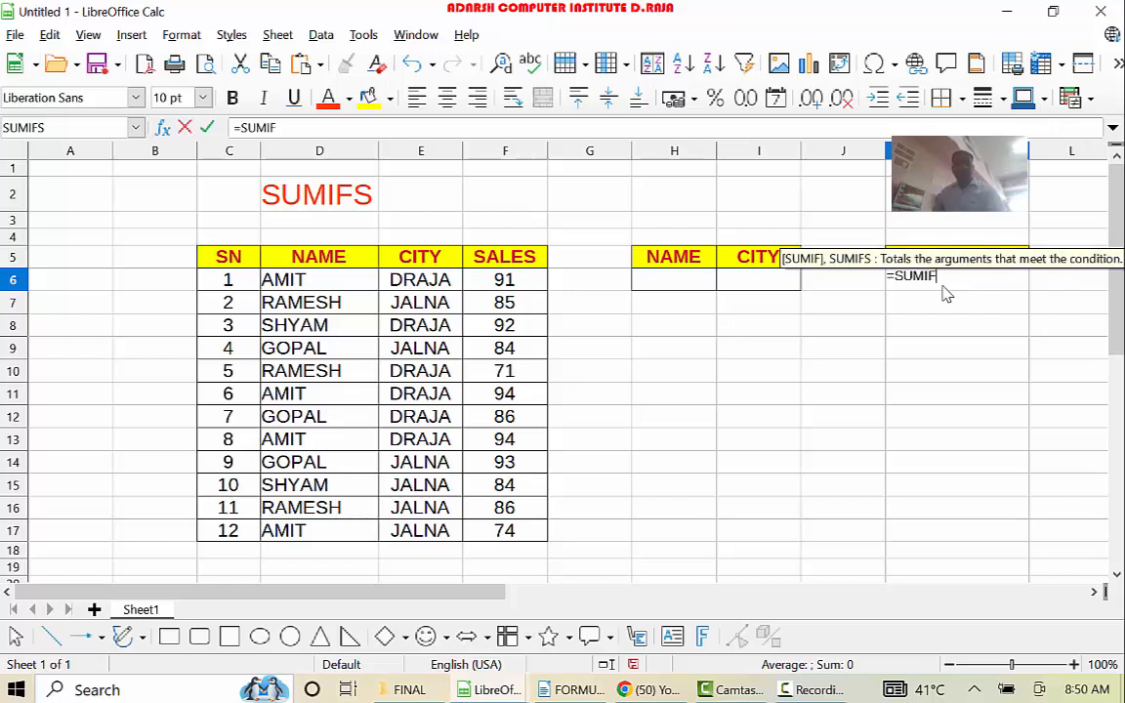
{"action": "type", "text": "S"}
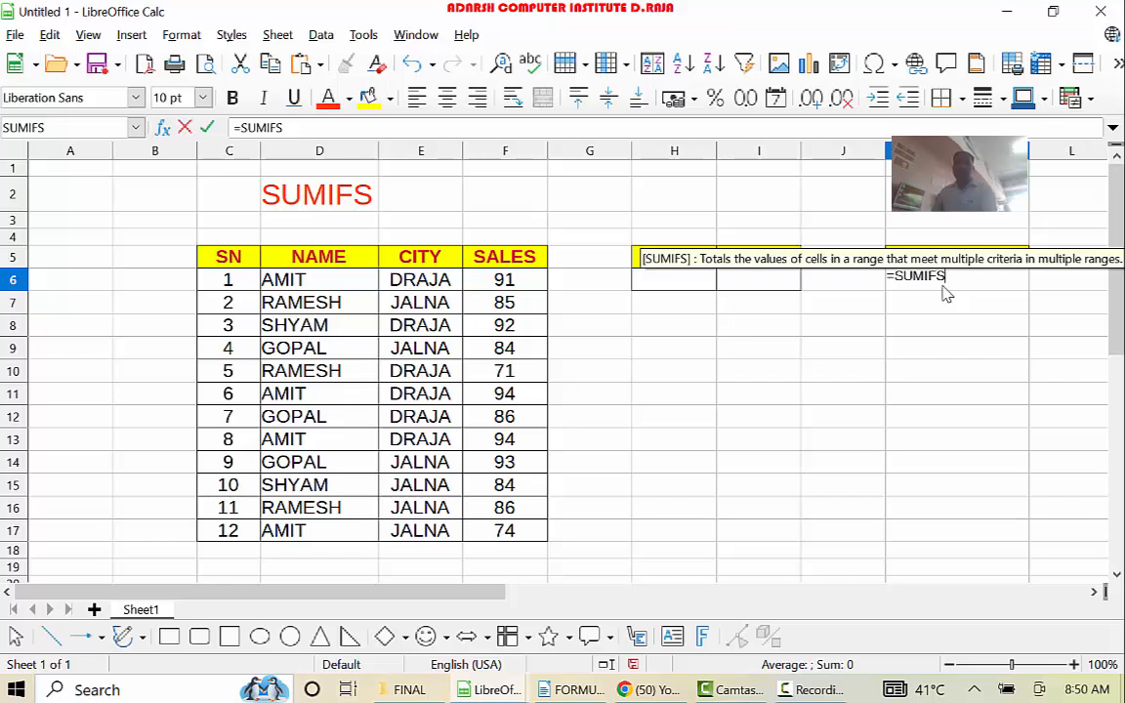
{"action": "type", "text": "("}
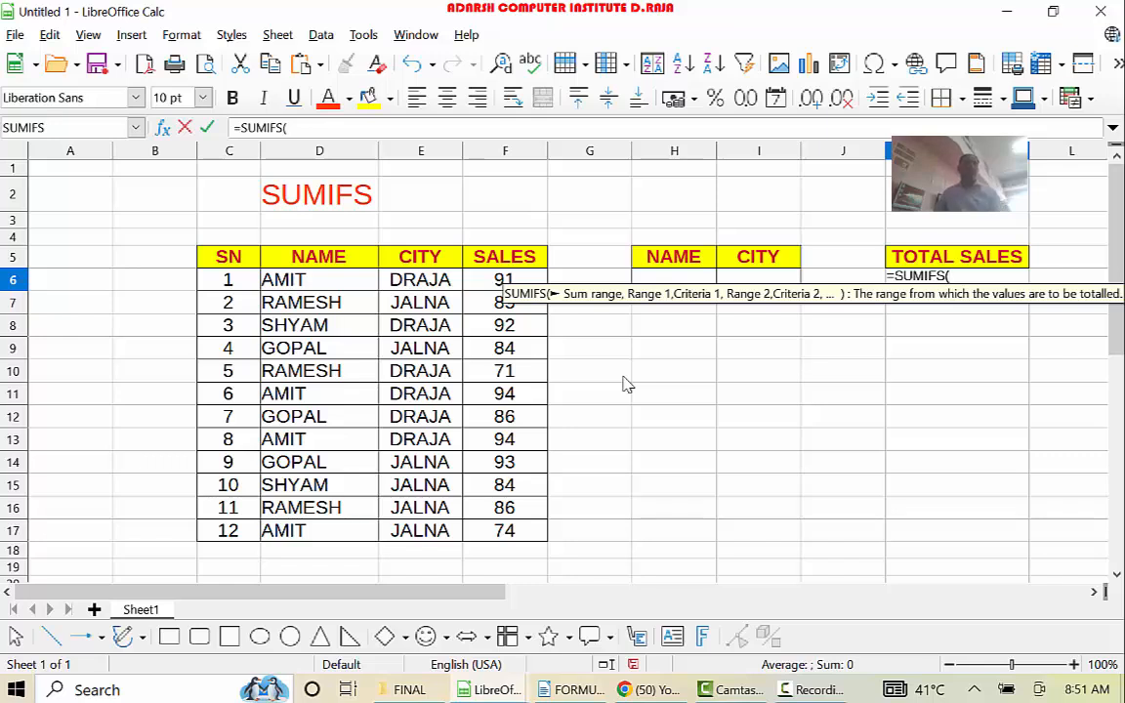
{"action": "left_click", "coordinate": [489, 283]}
{"action": "left_click_drag", "start_coordinate": [491, 298], "coordinate": [501, 537]}
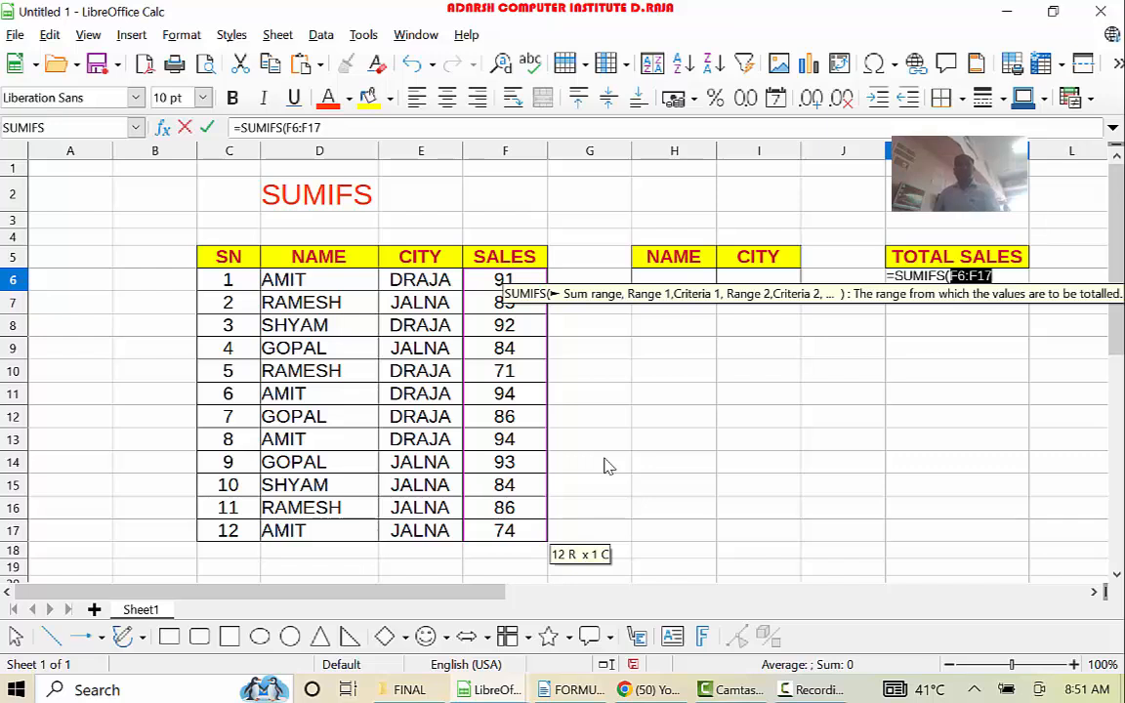
Add the NAME range D6:D17 to the formula as the first criteria range, with H6 as its criterion.
{"action": "type", "text": ","}
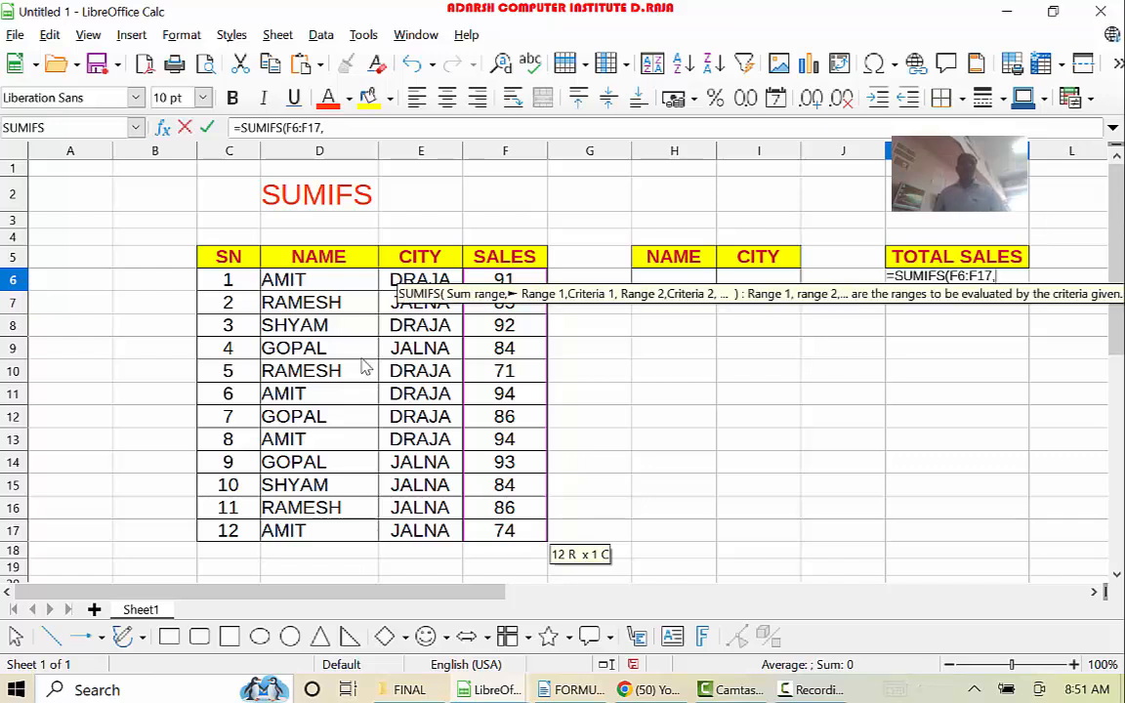
{"action": "left_click_drag", "start_coordinate": [330, 285], "coordinate": [332, 540]}
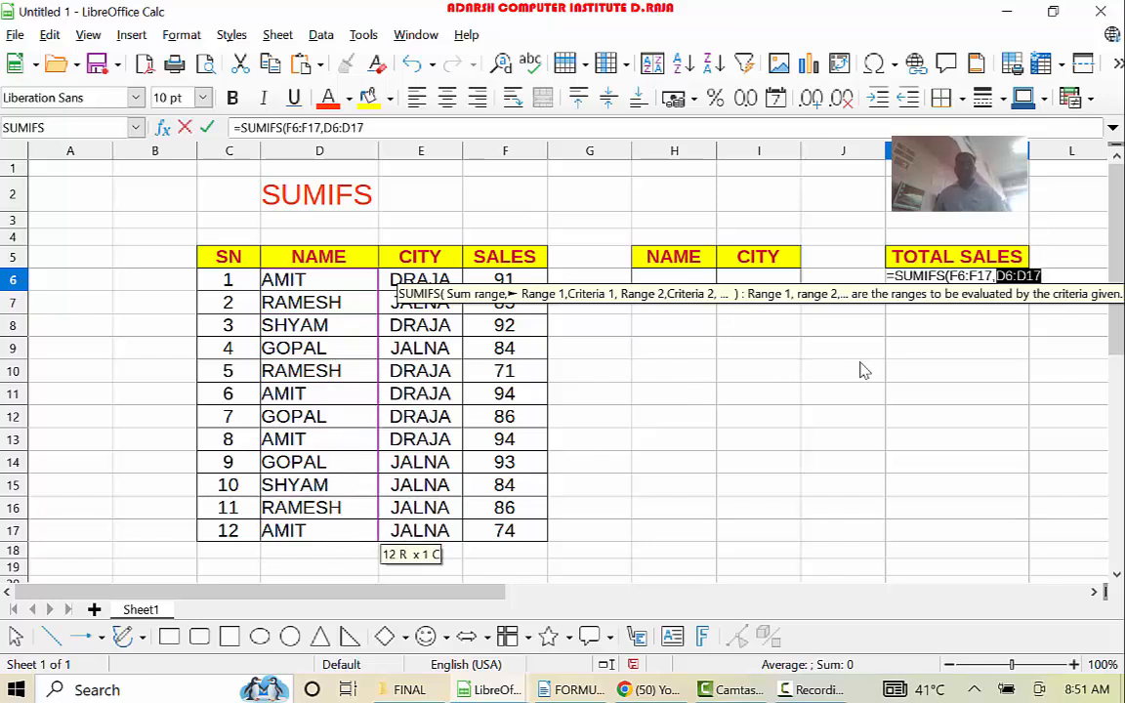
{"action": "type", "text": ","}
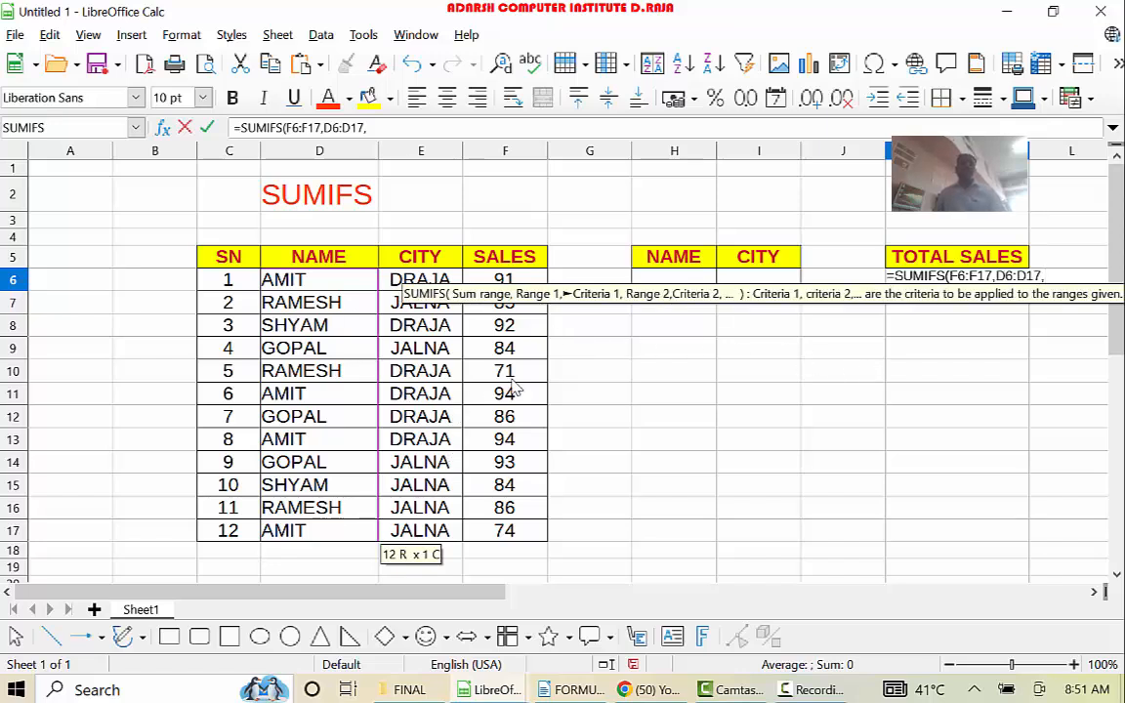
{"action": "left_click", "coordinate": [667, 283]}
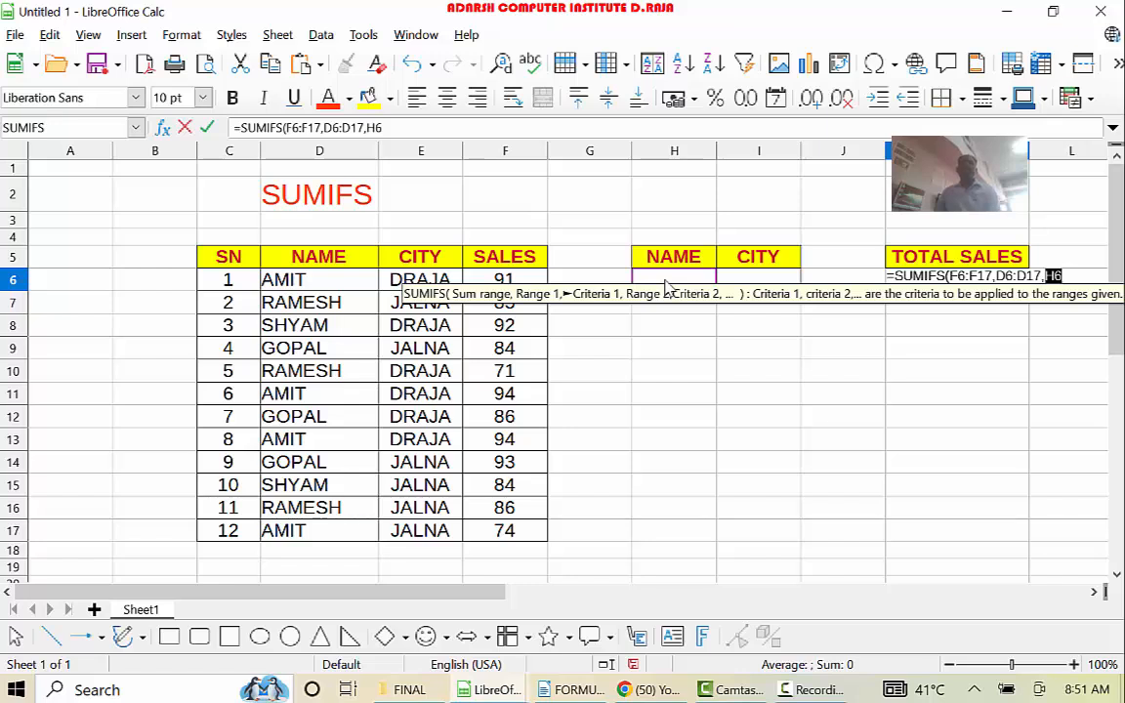
Add the CITY range E6:E17 to the SUMIFS formula as the second criteria range with criterion I6, and complete the formula.
{"action": "type", "text": ","}
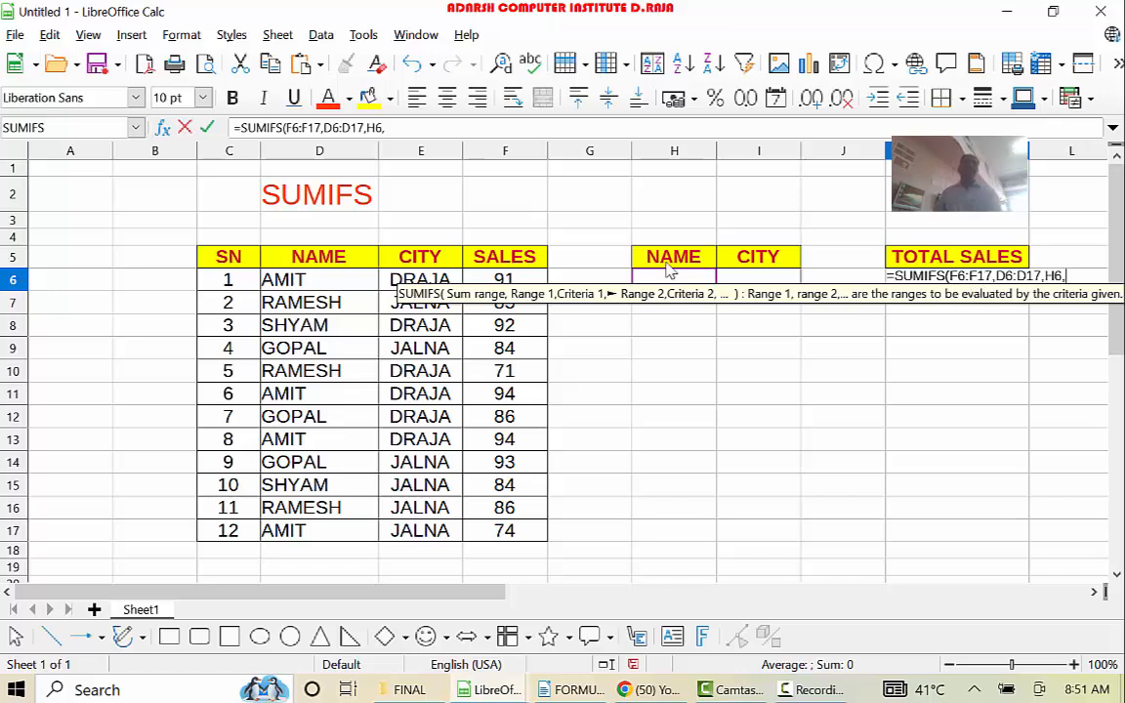
{"action": "left_click_drag", "start_coordinate": [420, 280], "coordinate": [408, 535]}
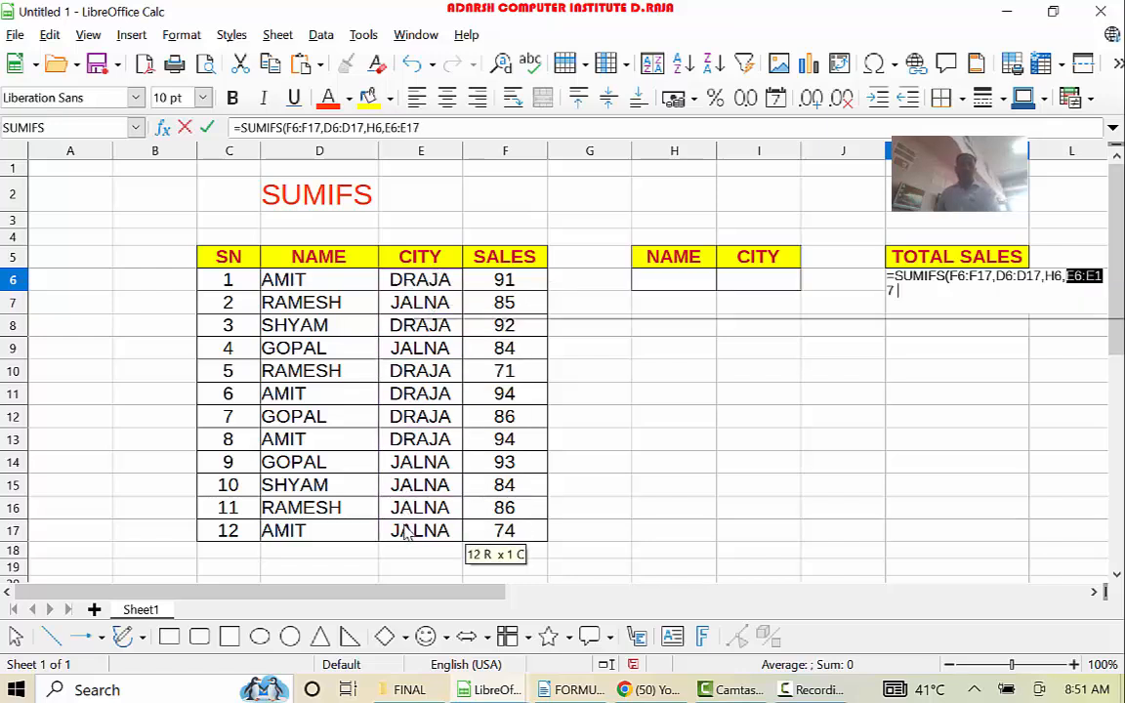
{"action": "type", "text": ","}
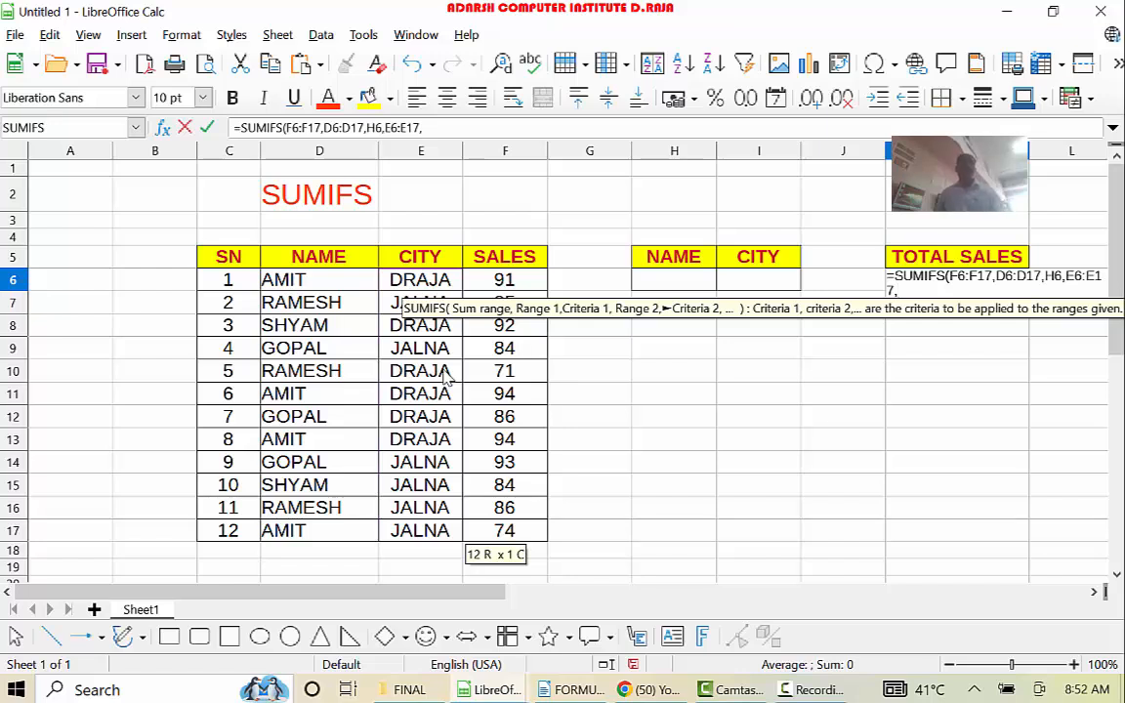
{"action": "left_click", "coordinate": [768, 283]}
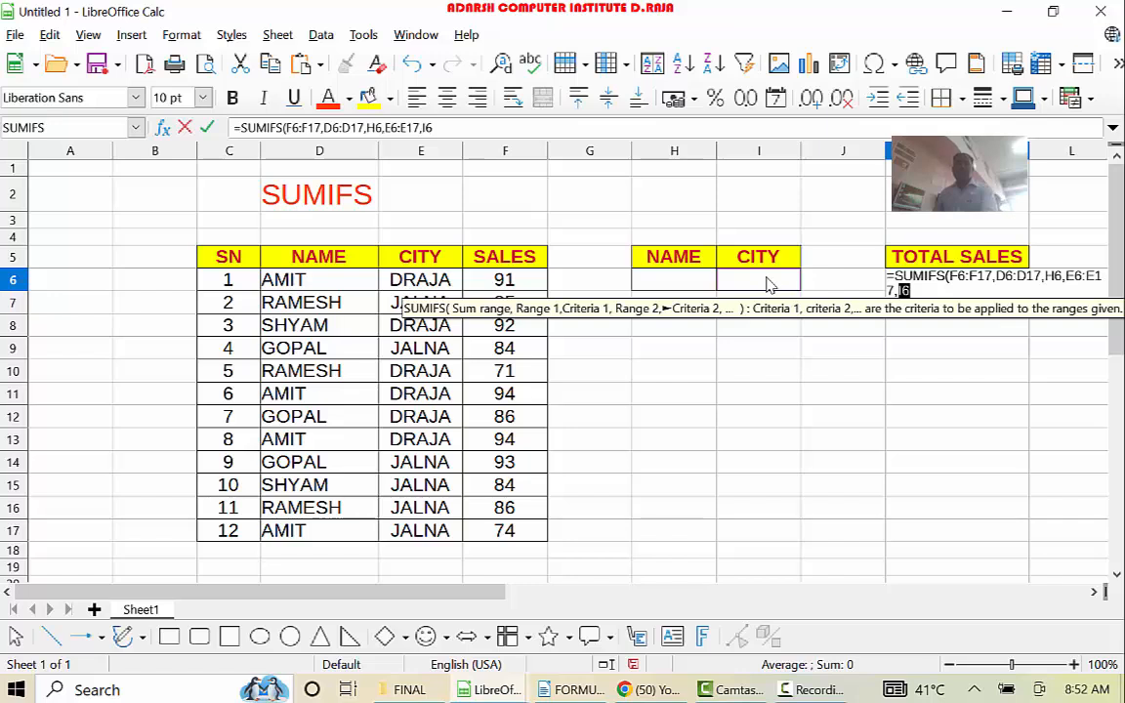
{"action": "type", "text": ")"}
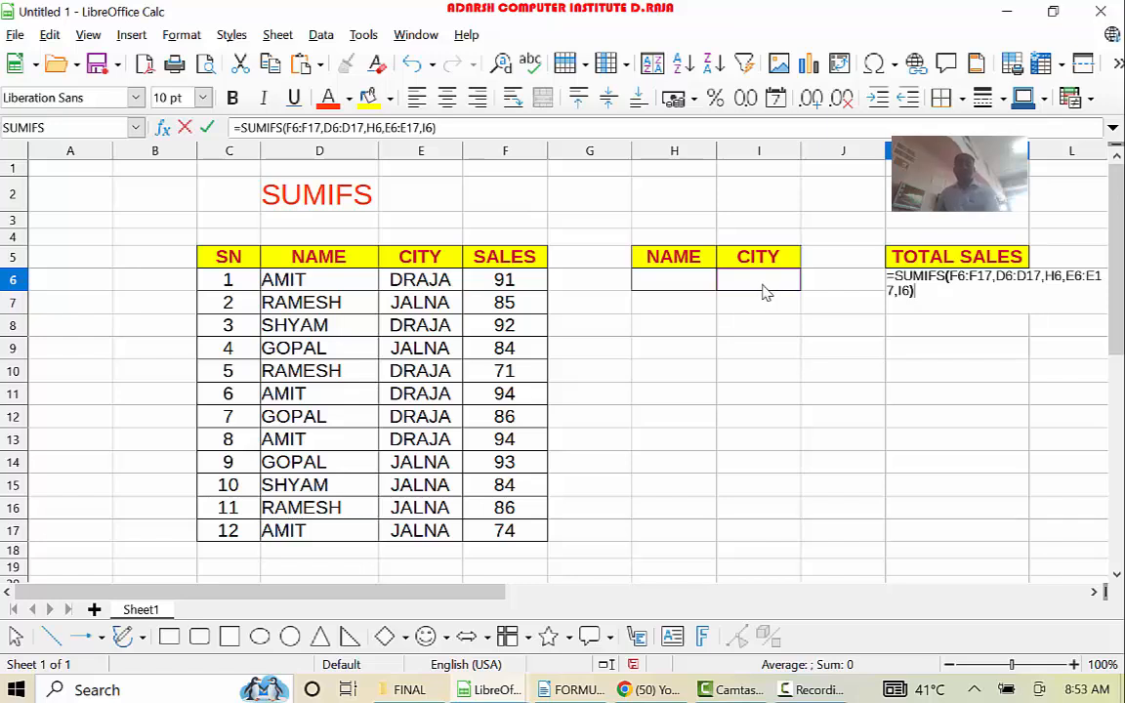
{"action": "key", "text": "Return"}
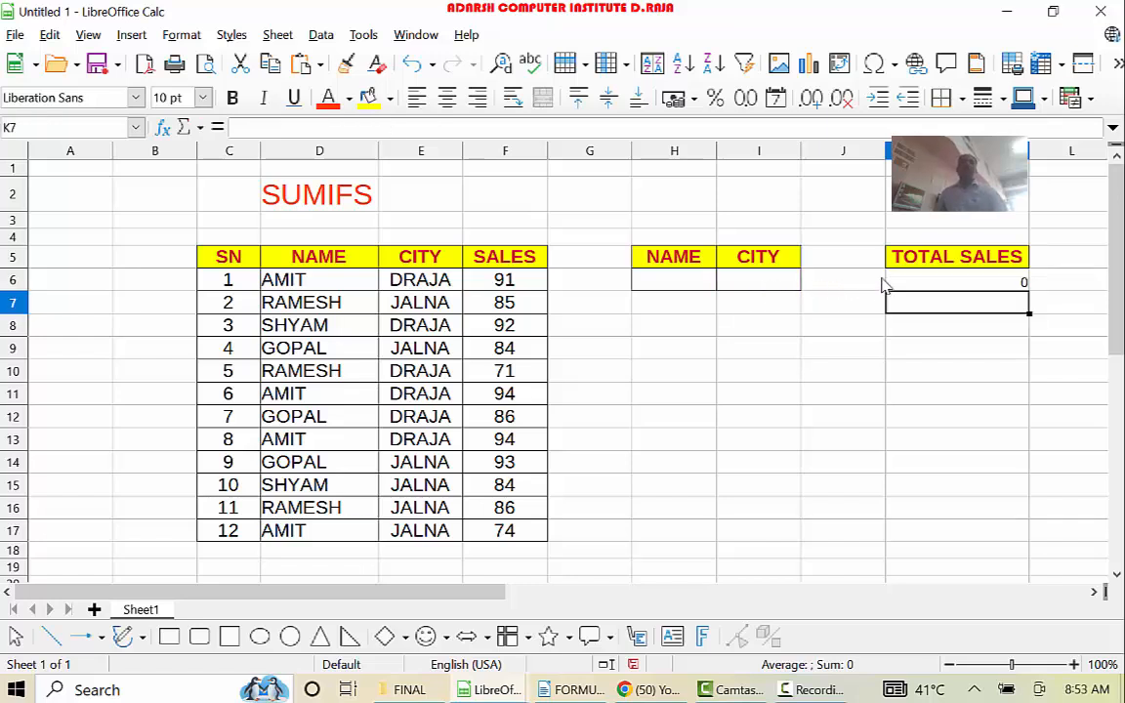
Fill the criteria cells with the name from D6 in H6 and the city DRAJA in I6.
{"action": "left_click", "coordinate": [914, 285]}
{"action": "left_click", "coordinate": [695, 285]}
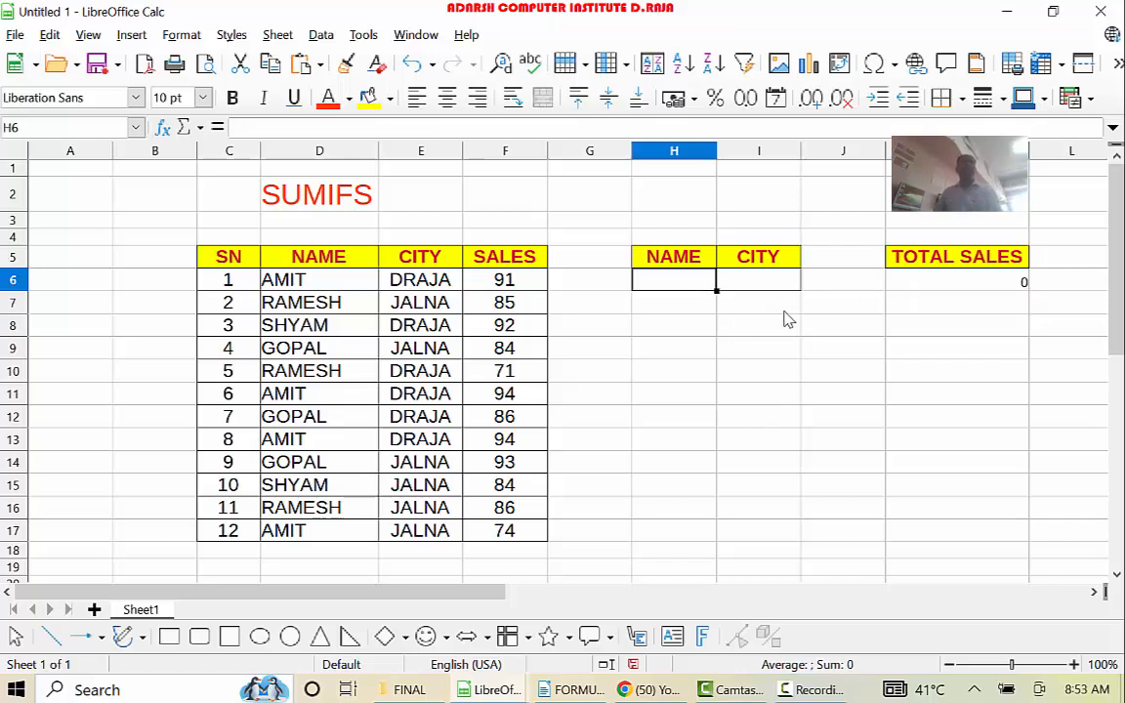
{"action": "type", "text": "A"}
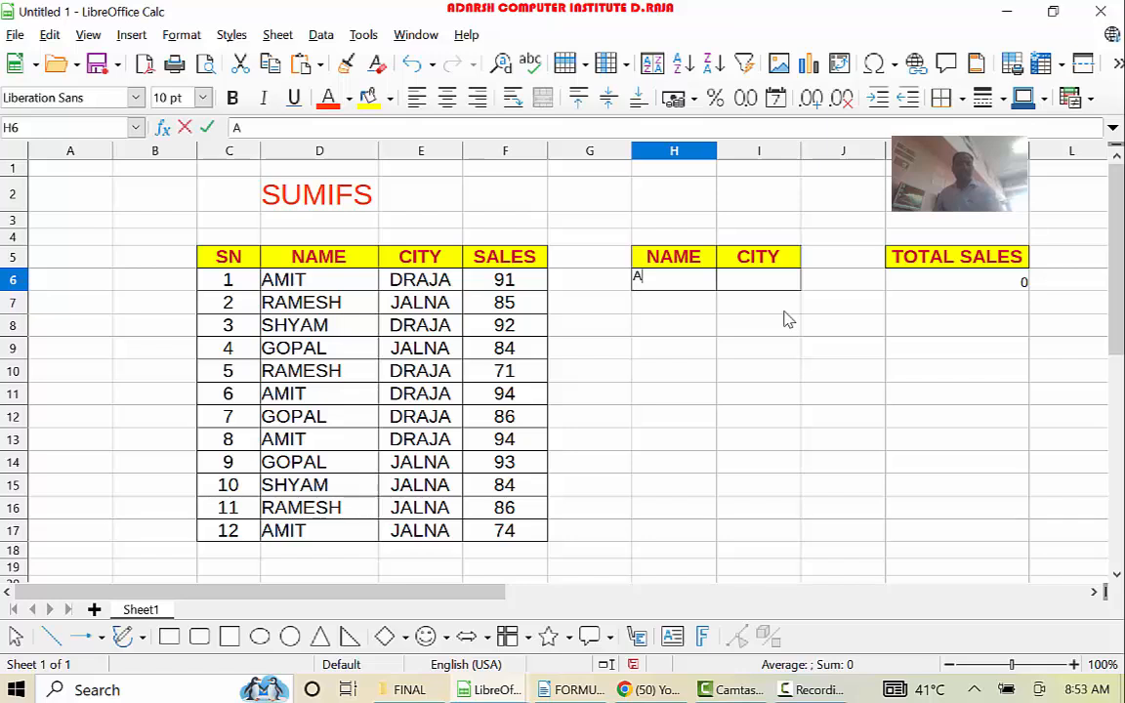
{"action": "type", "text": "MIT"}
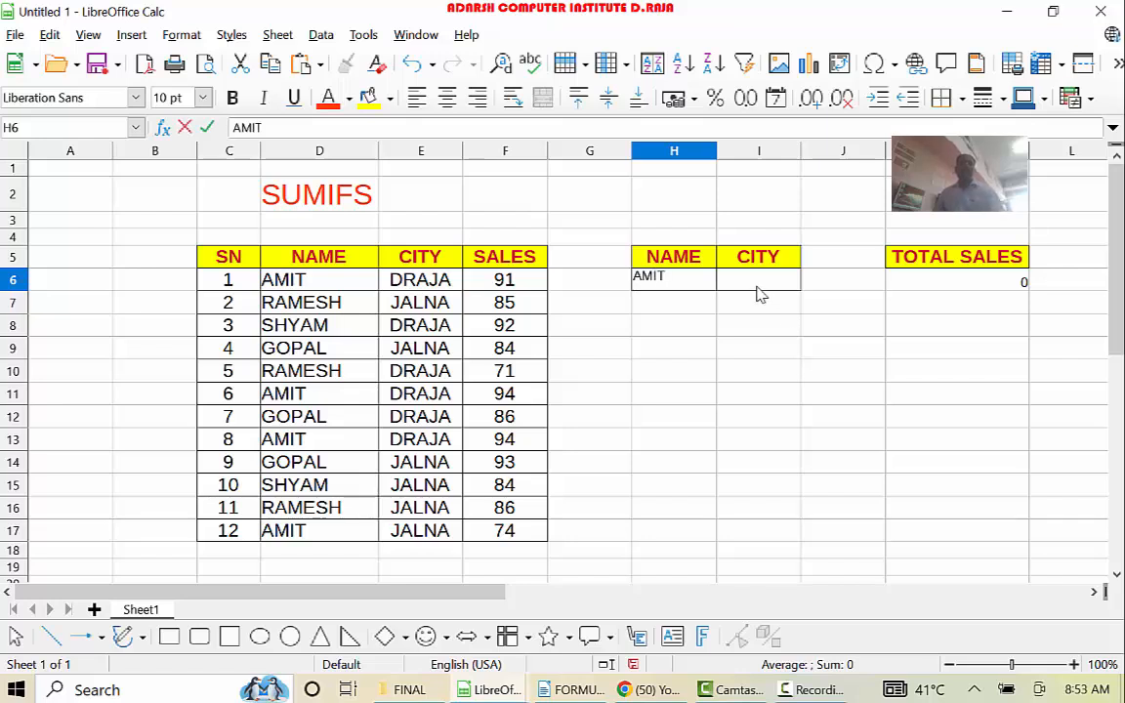
{"action": "left_click", "coordinate": [756, 287]}
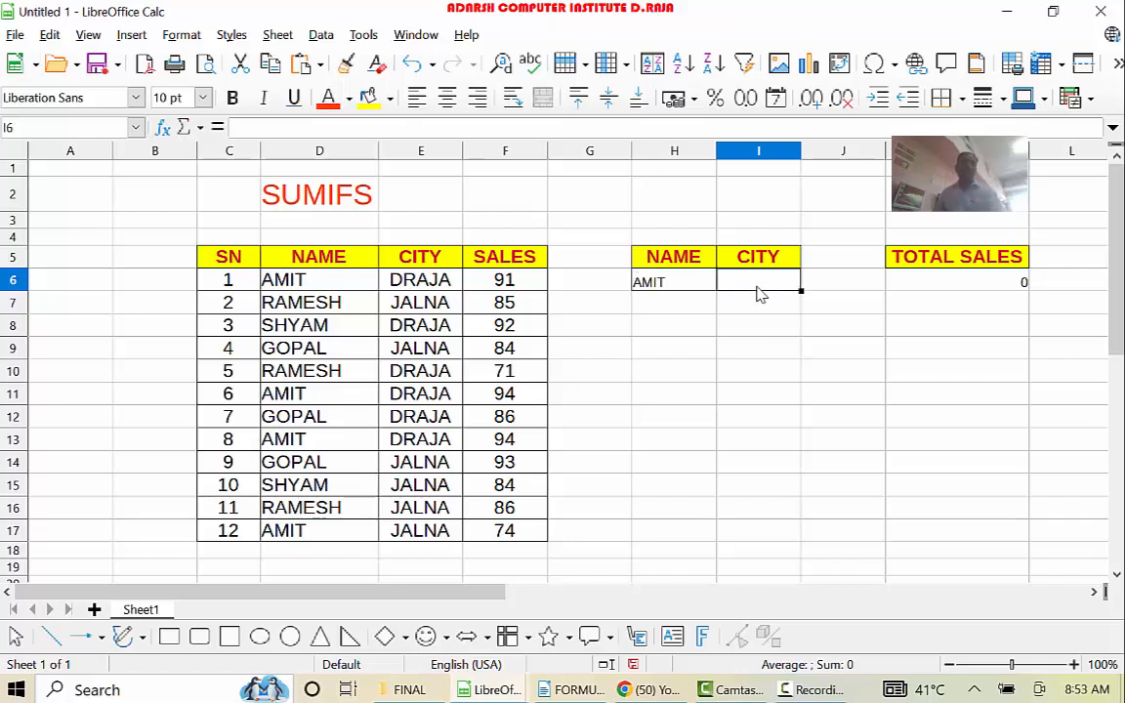
{"action": "type", "text": "DRAJ"}
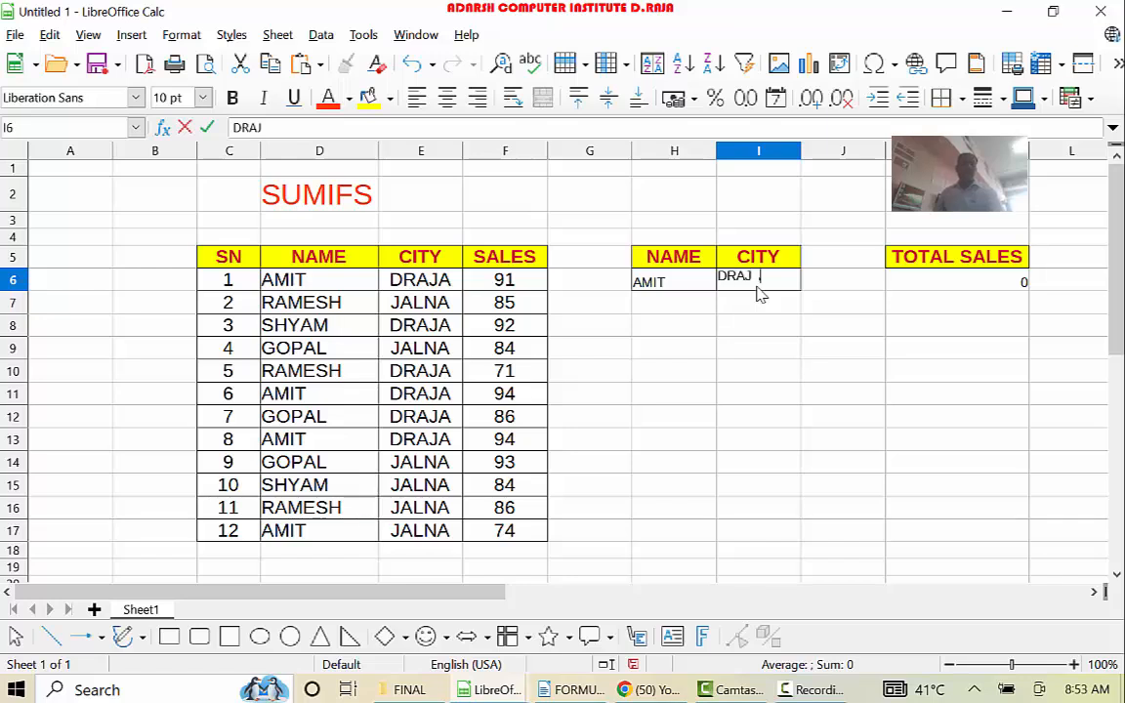
{"action": "type", "text": "A"}
{"action": "key", "text": "Return"}
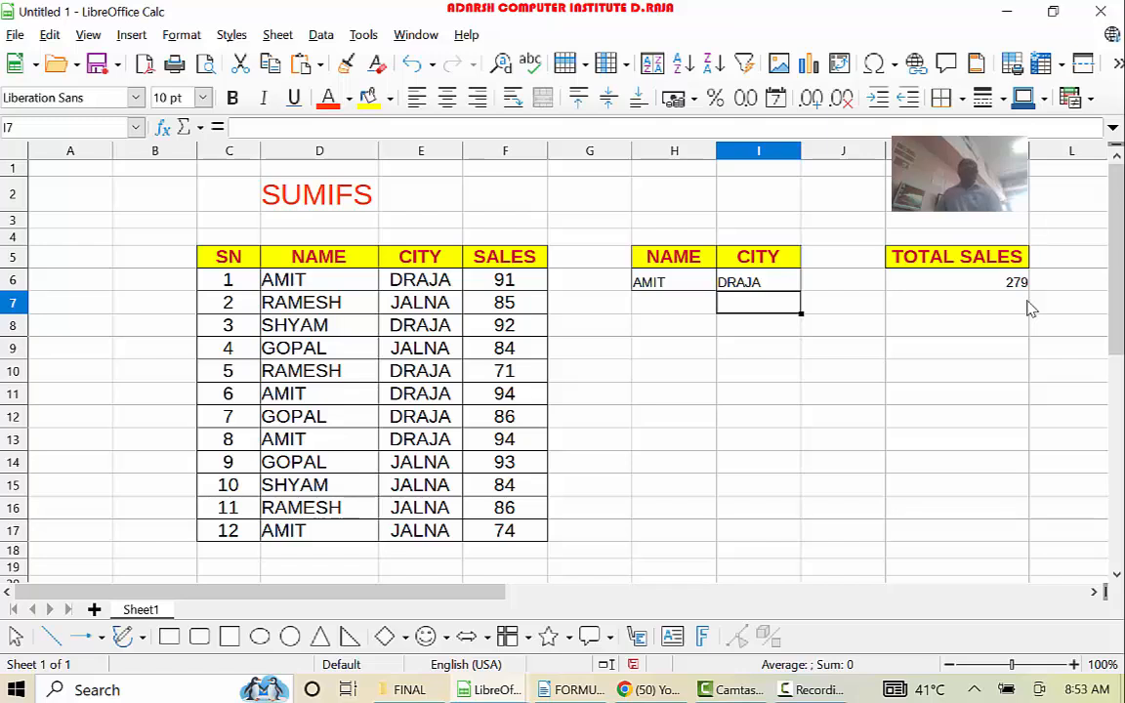
Format the criteria and total cells H6:K6 as 26 pt bold red text.
{"action": "left_click_drag", "start_coordinate": [683, 285], "coordinate": [949, 293]}
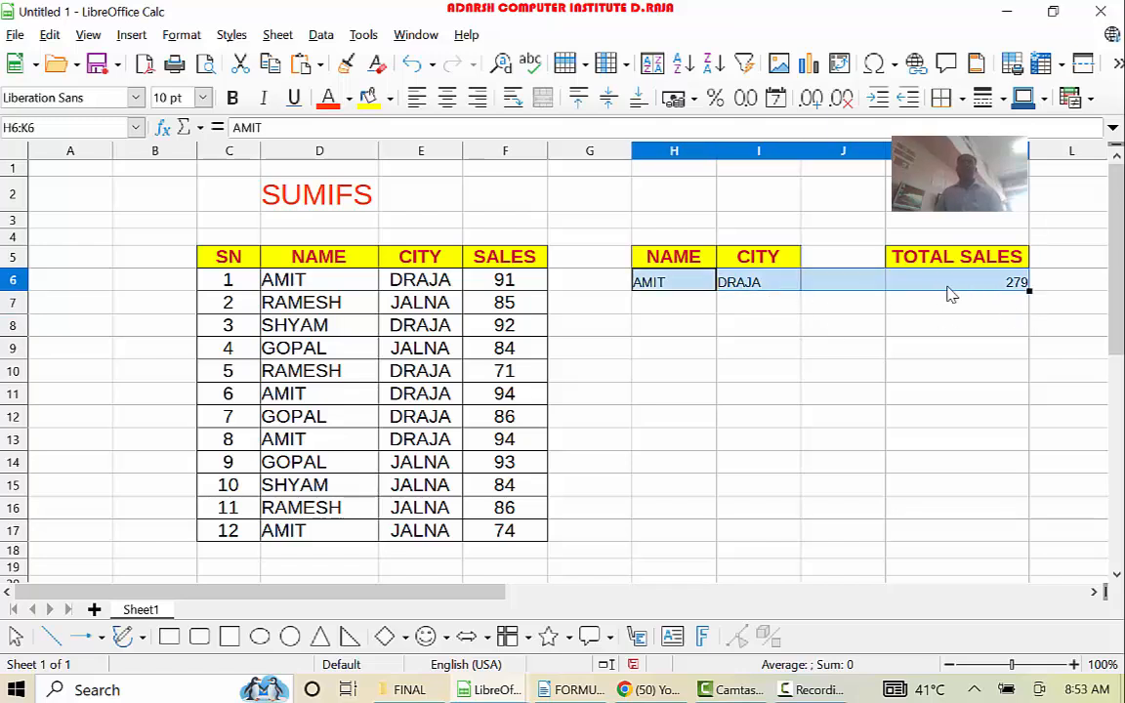
{"action": "left_click", "coordinate": [200, 98]}
{"action": "left_click", "coordinate": [184, 320]}
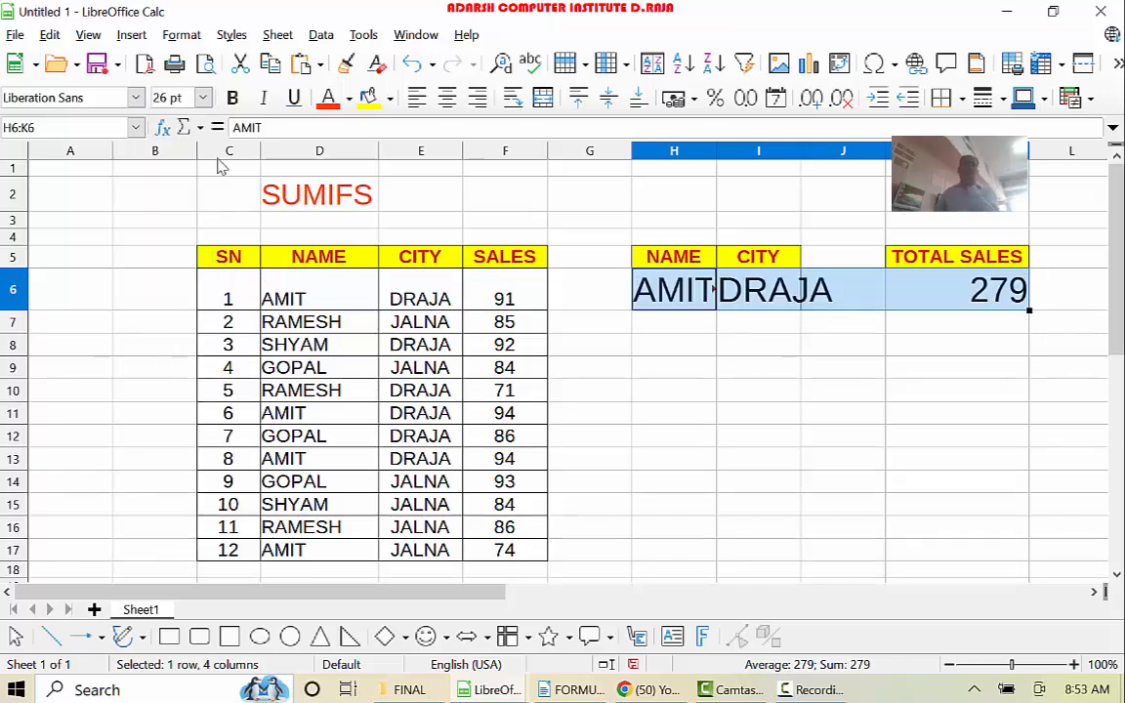
{"action": "left_click", "coordinate": [232, 98]}
{"action": "left_click", "coordinate": [330, 98]}
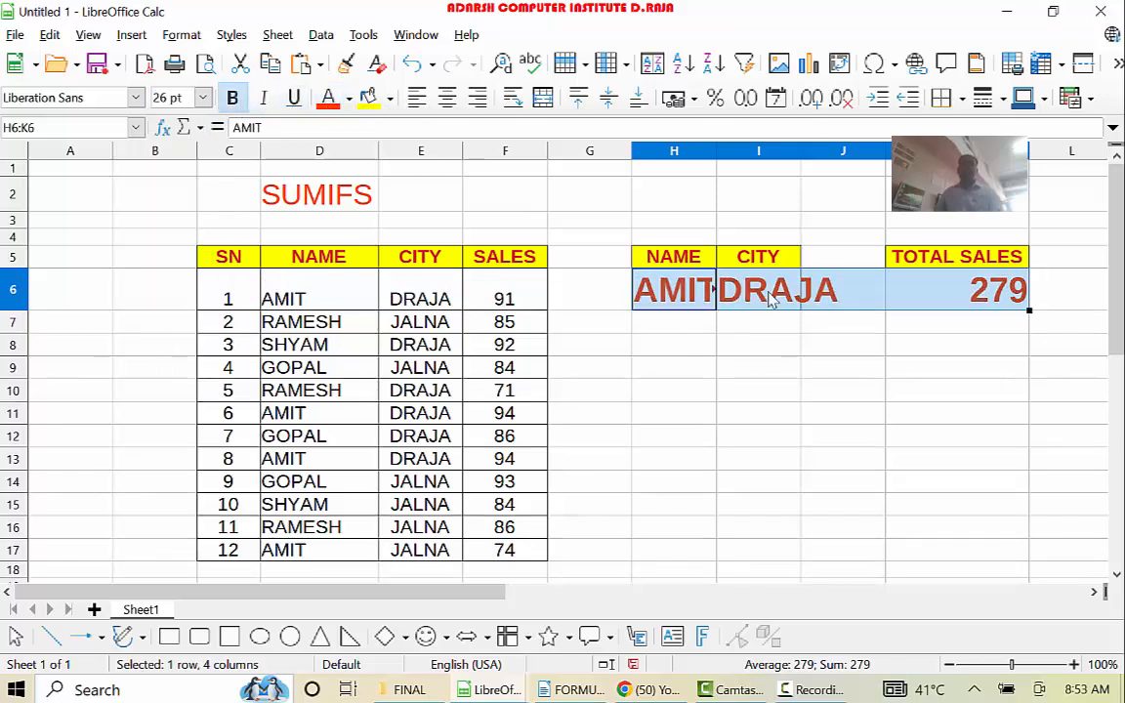
Widen columns H and I to fit the enlarged criteria text, and narrow the empty column J.
{"action": "left_click", "coordinate": [771, 293]}
{"action": "left_click_drag", "start_coordinate": [716, 151], "coordinate": [749, 161]}
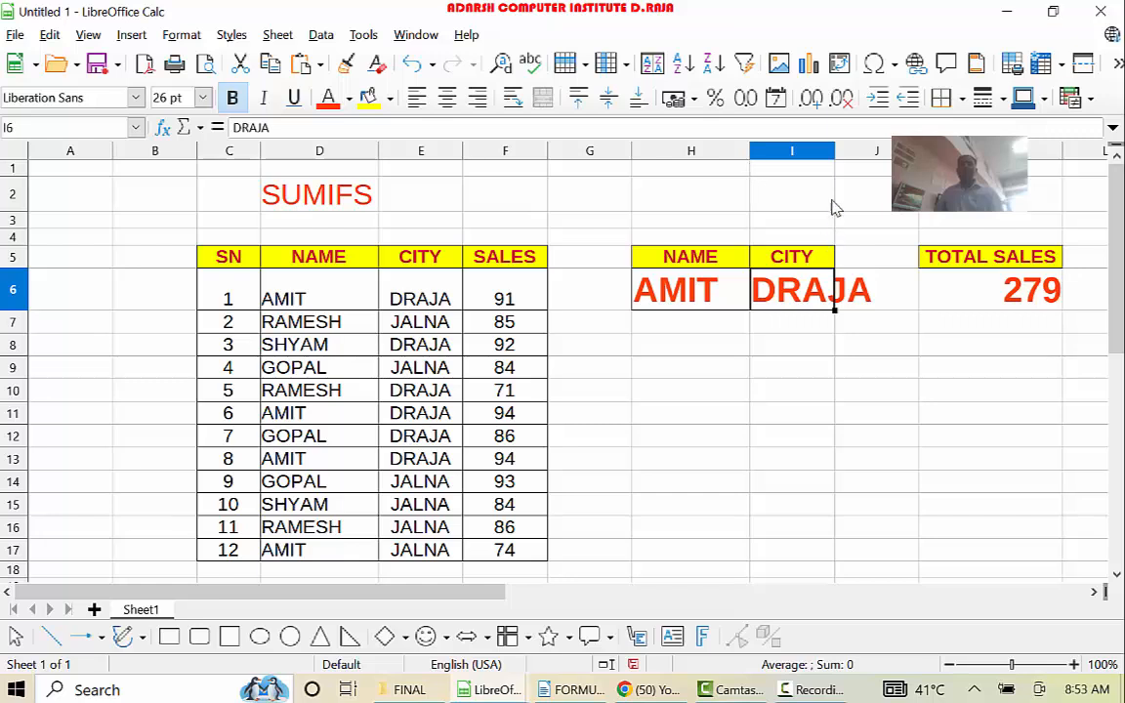
{"action": "left_click_drag", "start_coordinate": [833, 151], "coordinate": [867, 154]}
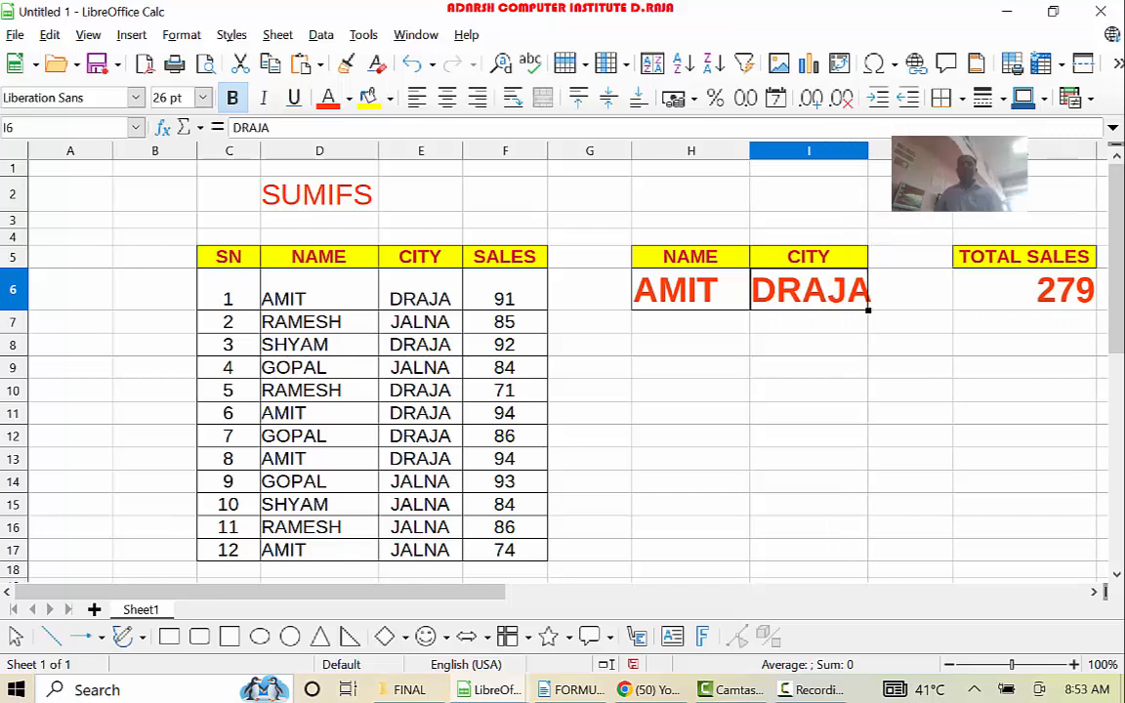
{"action": "left_click_drag", "start_coordinate": [952, 151], "coordinate": [920, 152]}
{"action": "left_click", "coordinate": [949, 345]}
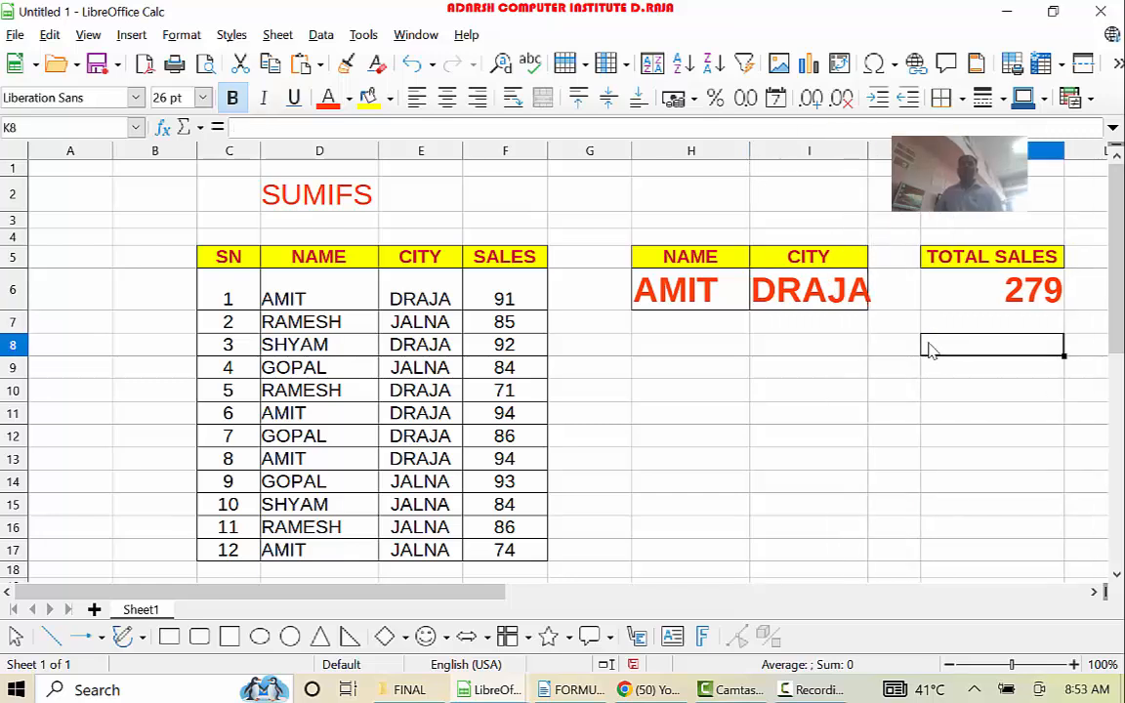
Change the city criterion in I6 to JALNA and check the total against the matching table row 17.
{"action": "left_click", "coordinate": [785, 295]}
{"action": "type", "text": "J"}
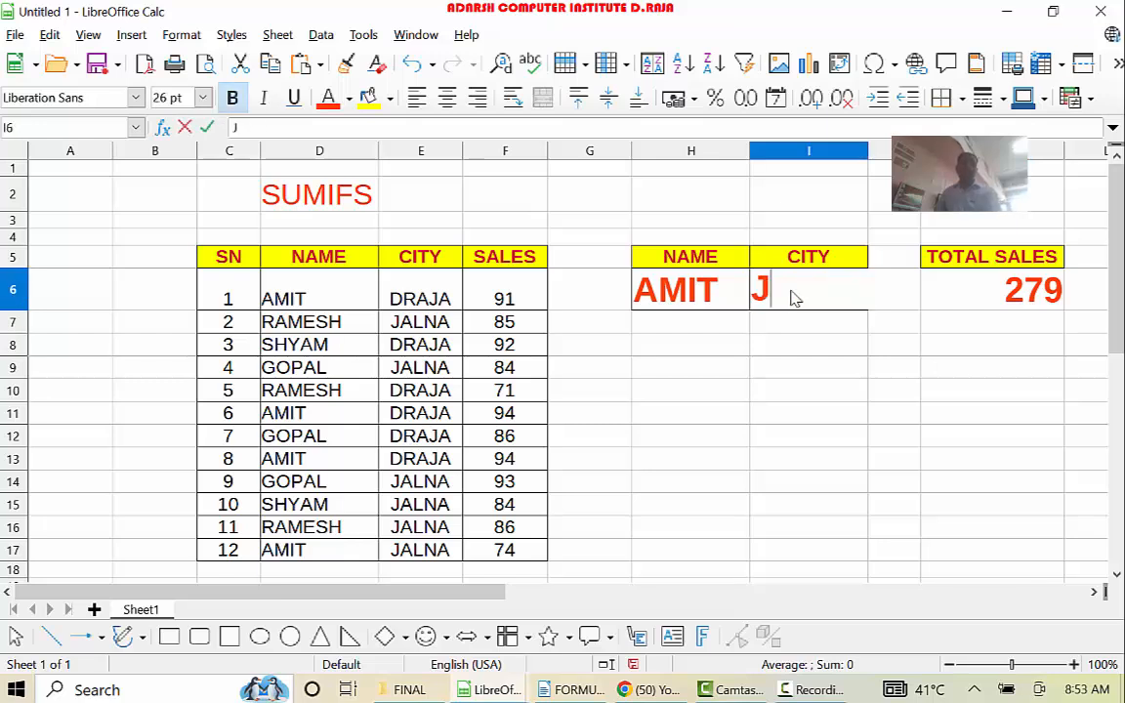
{"action": "type", "text": "ALNA"}
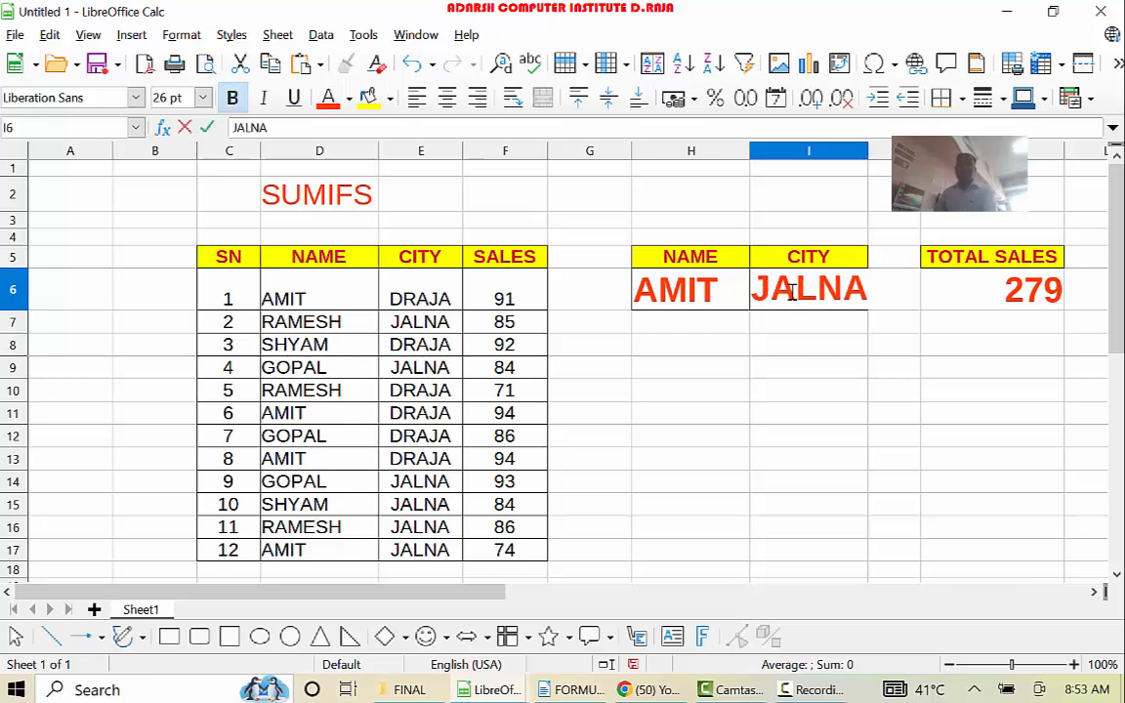
{"action": "key", "text": "Return"}
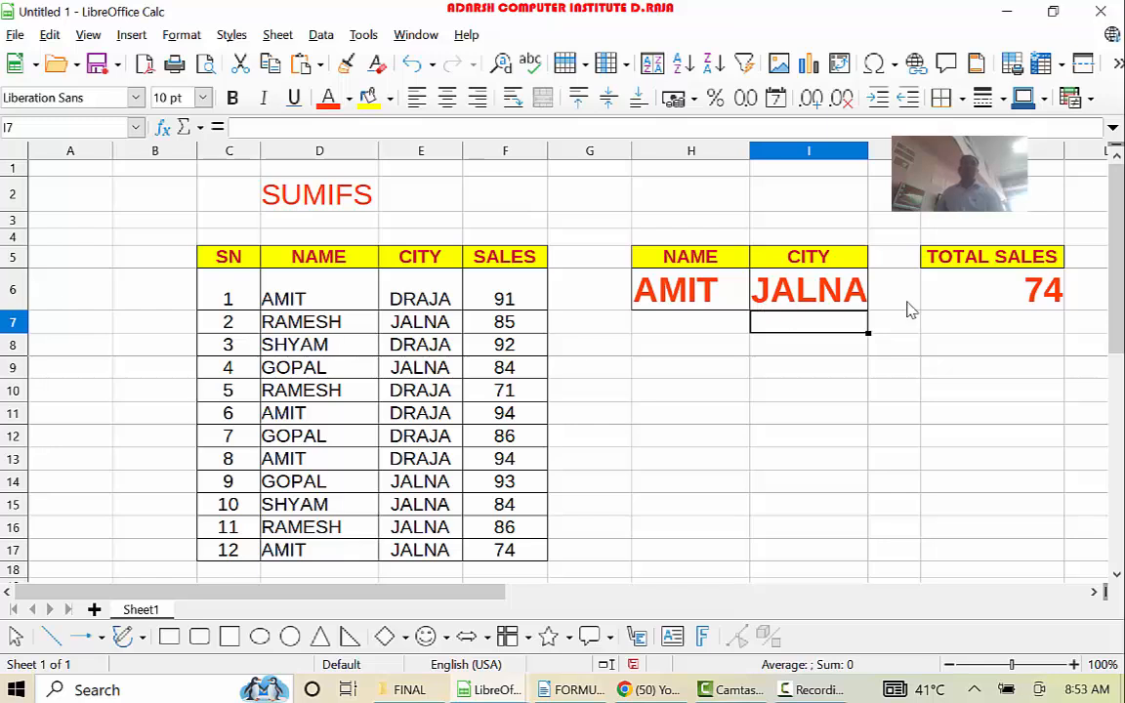
{"action": "left_click", "coordinate": [400, 554]}
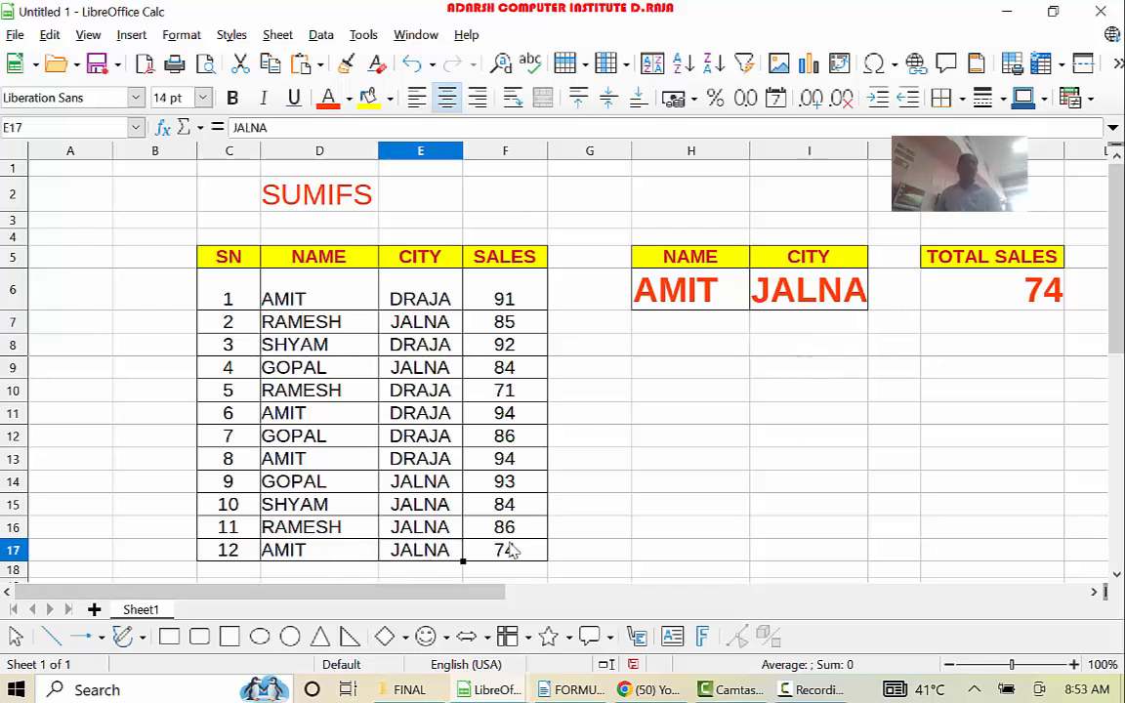
Replace the name criterion in H6 with the name from D9, narrowing column G and widening column H to fit it.
{"action": "left_click", "coordinate": [686, 305]}
{"action": "type", "text": "G"}
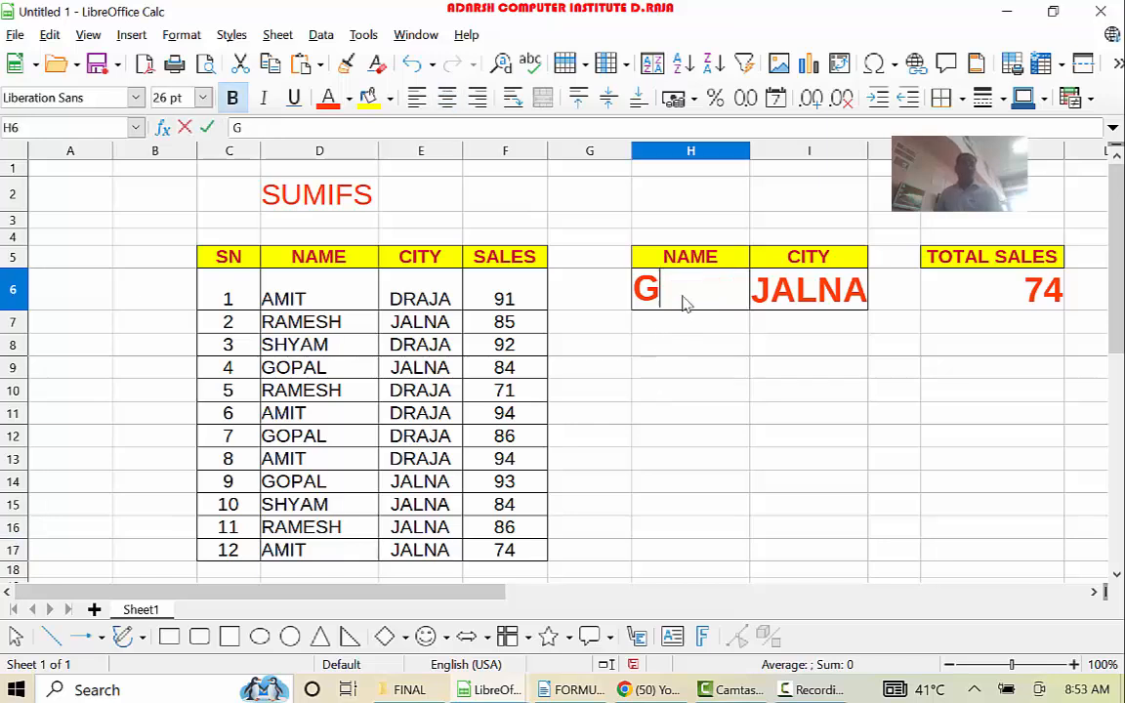
{"action": "type", "text": "OPAL"}
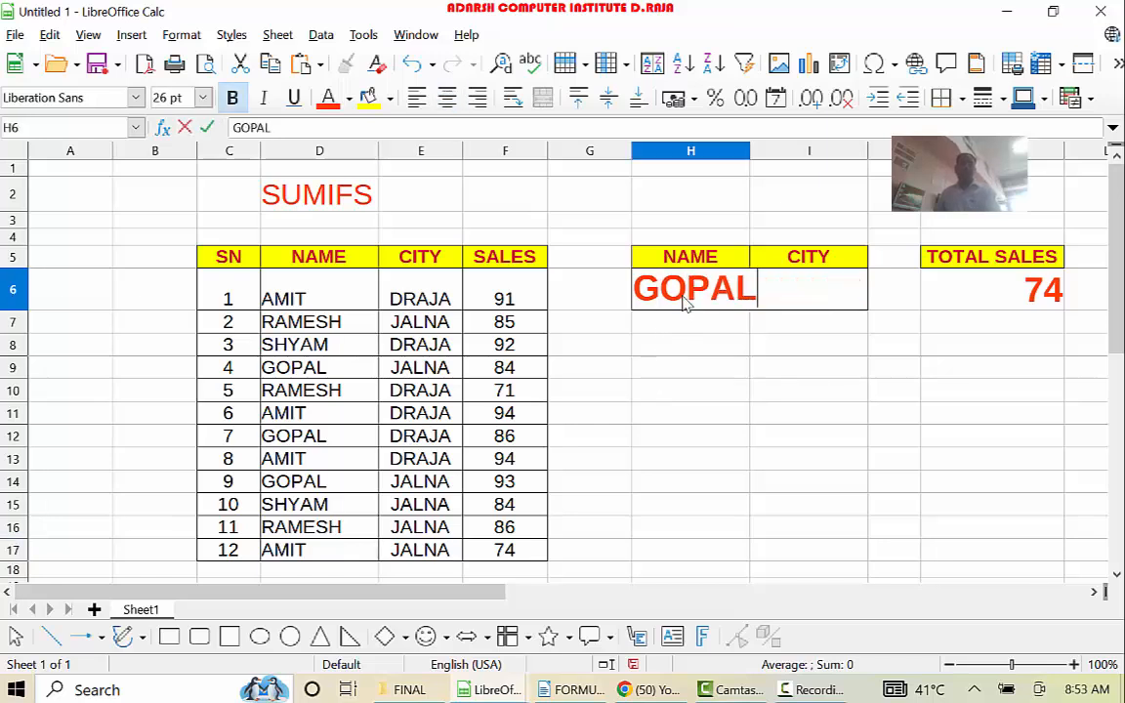
{"action": "left_click", "coordinate": [841, 389]}
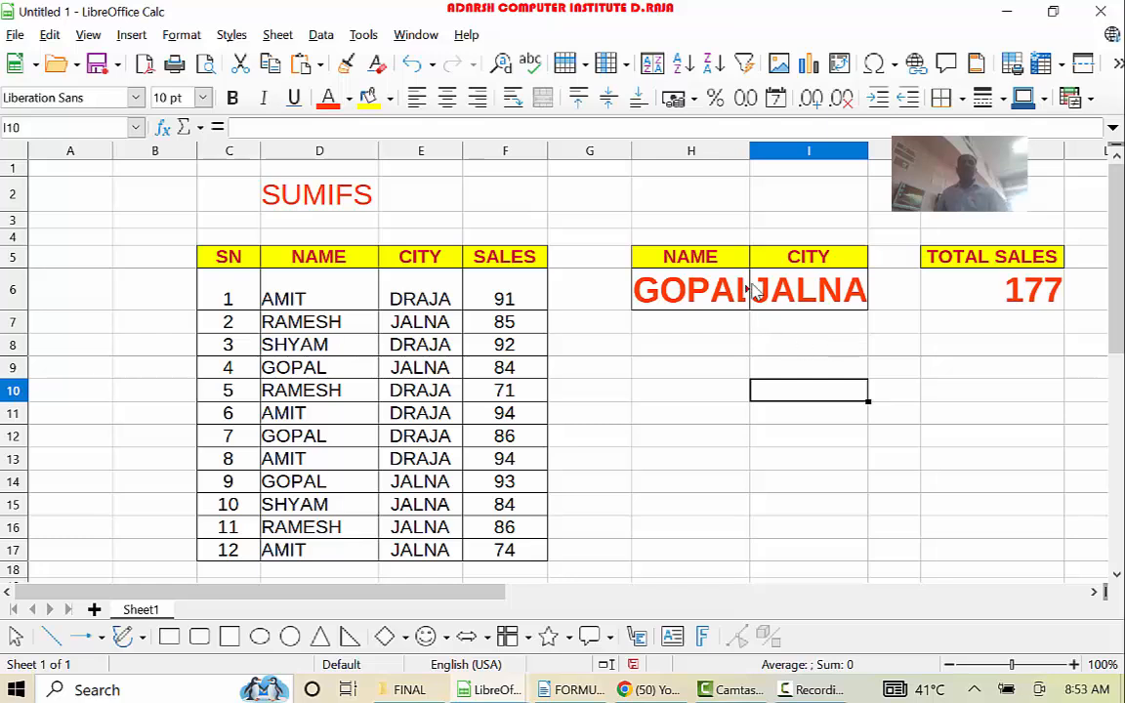
{"action": "left_click_drag", "start_coordinate": [632, 150], "coordinate": [602, 150]}
{"action": "left_click_drag", "start_coordinate": [719, 151], "coordinate": [740, 150]}
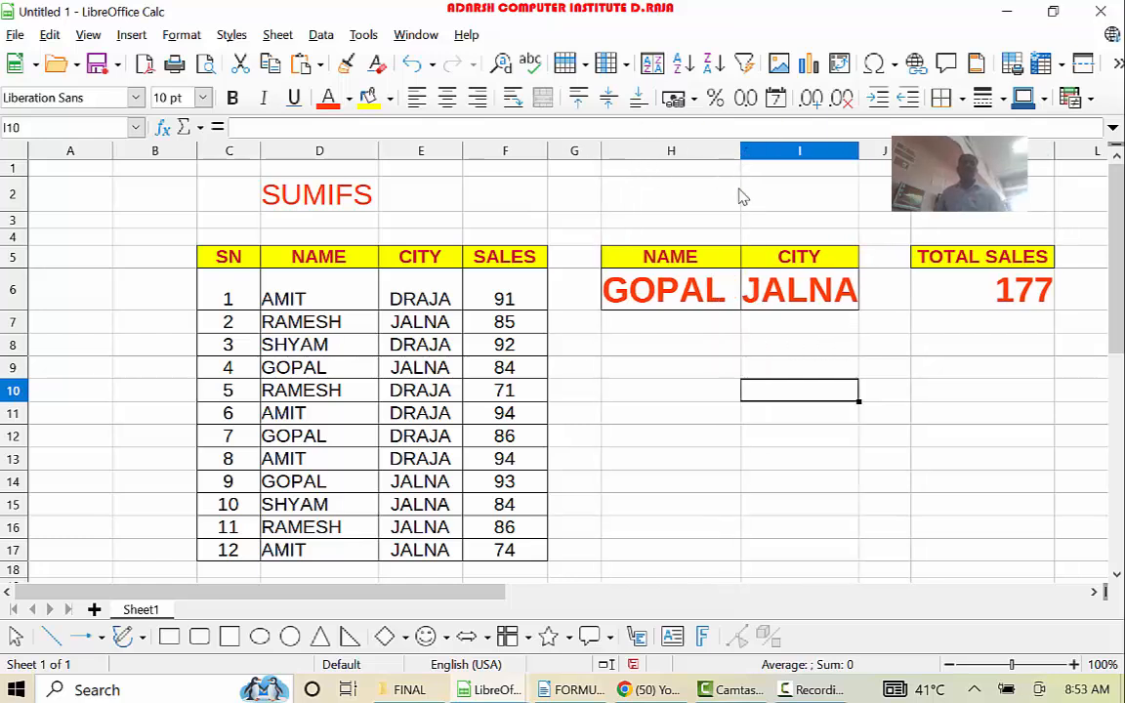
Check the SALES values in rows 14 and 9, which match the chosen name and JALNA, against TOTAL SALES.
{"action": "left_click", "coordinate": [425, 485]}
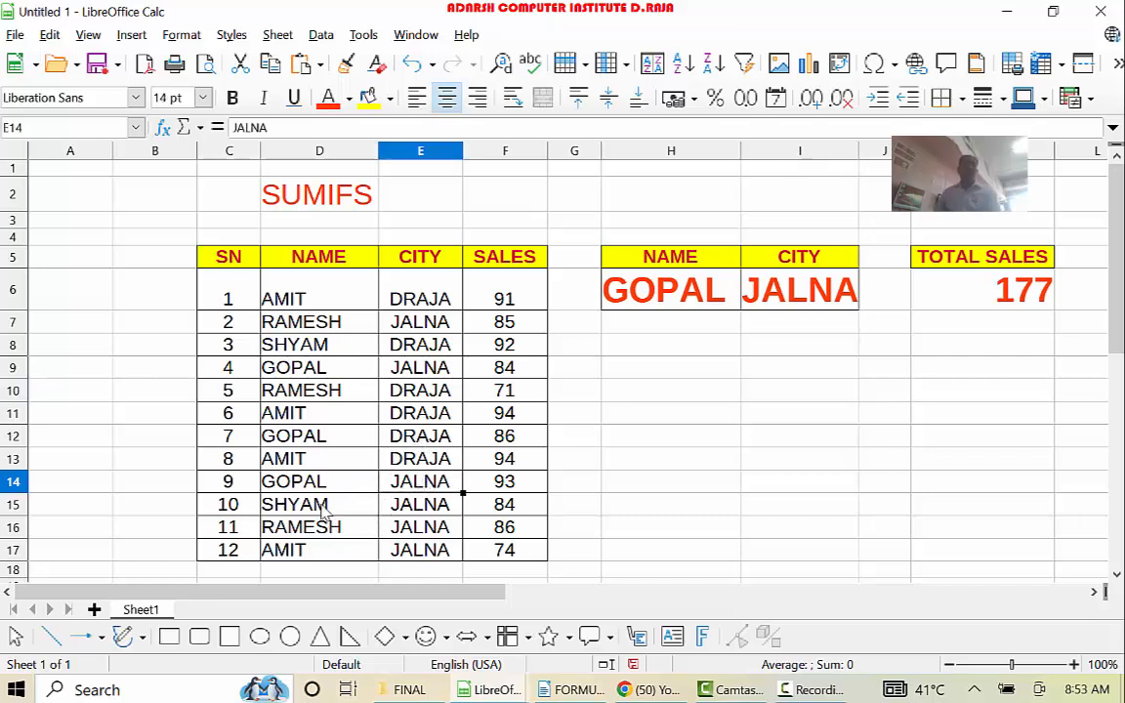
{"action": "key", "text": "Right"}
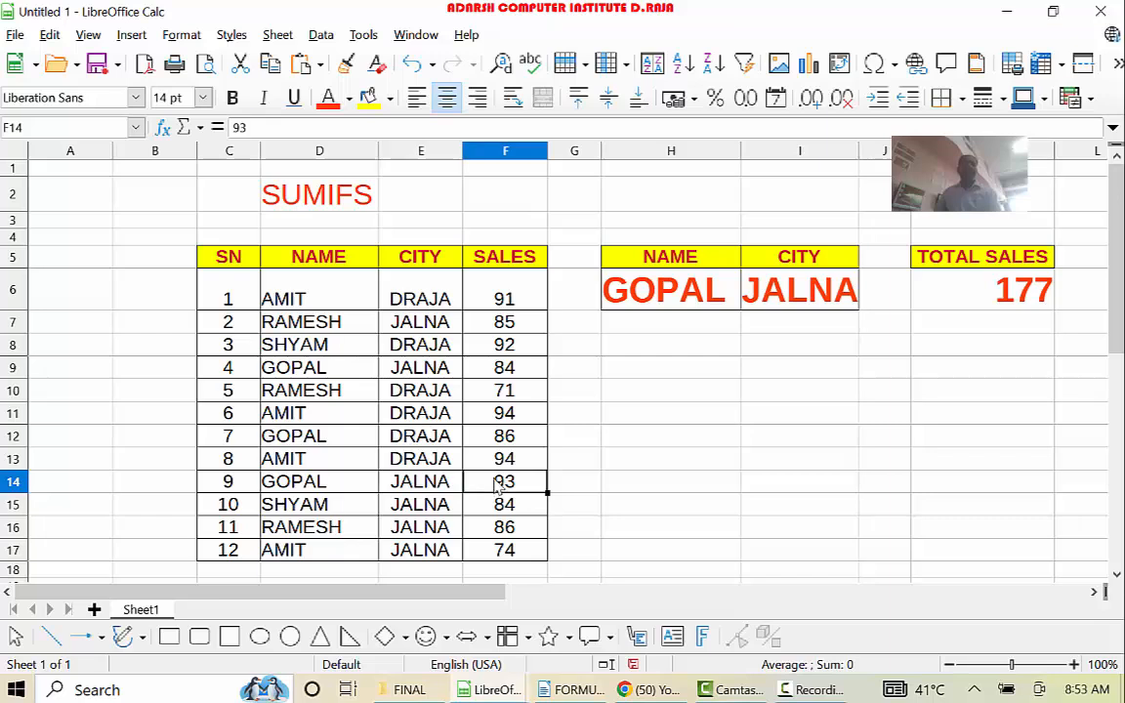
{"action": "left_click", "coordinate": [498, 376]}
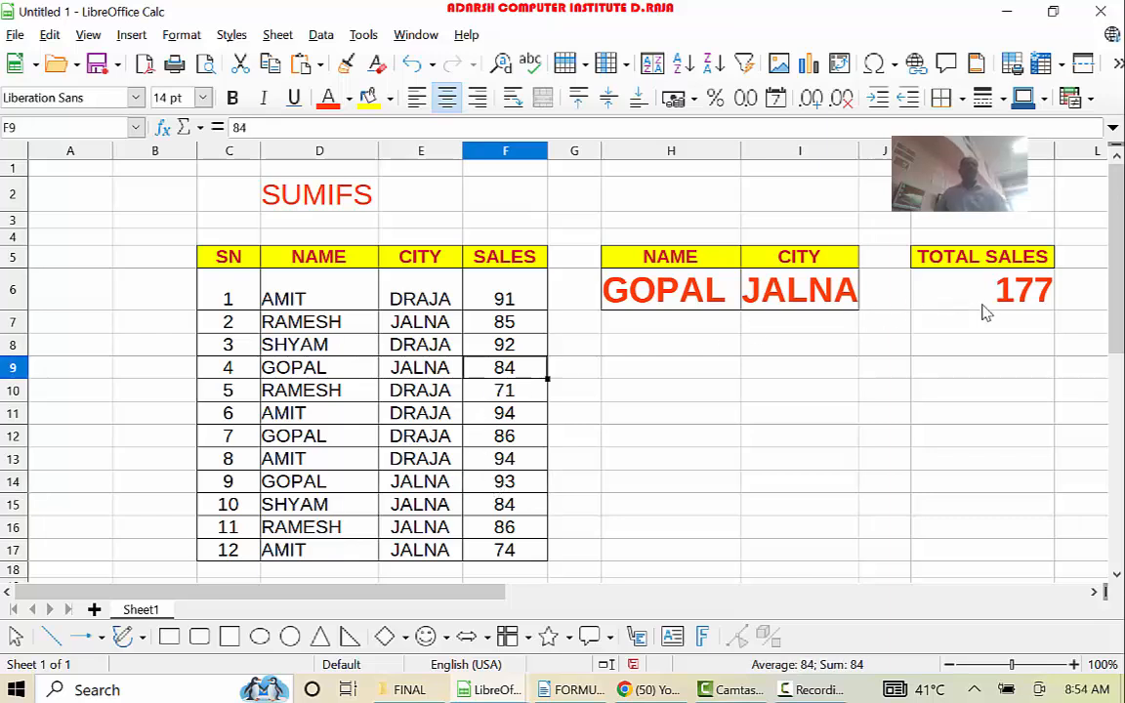
Change the city criterion in I6 to DRAJA and widen column I slightly to fit the text.
{"action": "left_click", "coordinate": [810, 305]}
{"action": "type", "text": "DRAJ"}
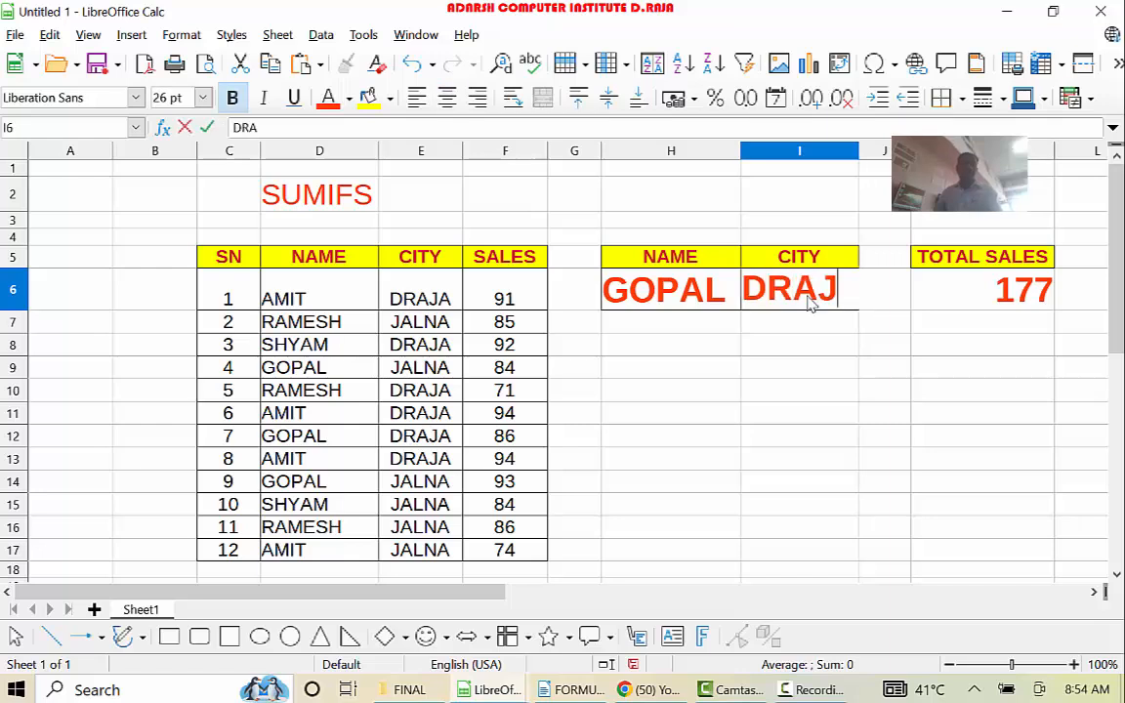
{"action": "type", "text": "A"}
{"action": "key", "text": "Return"}
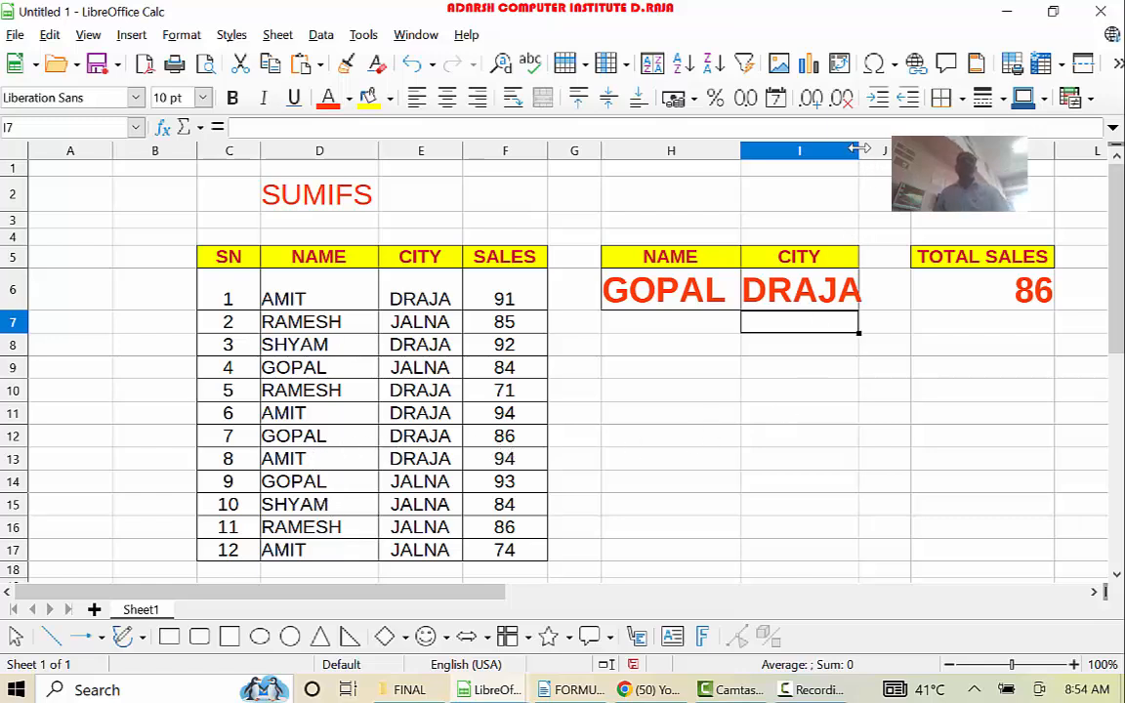
{"action": "left_click_drag", "start_coordinate": [858, 149], "coordinate": [868, 152]}
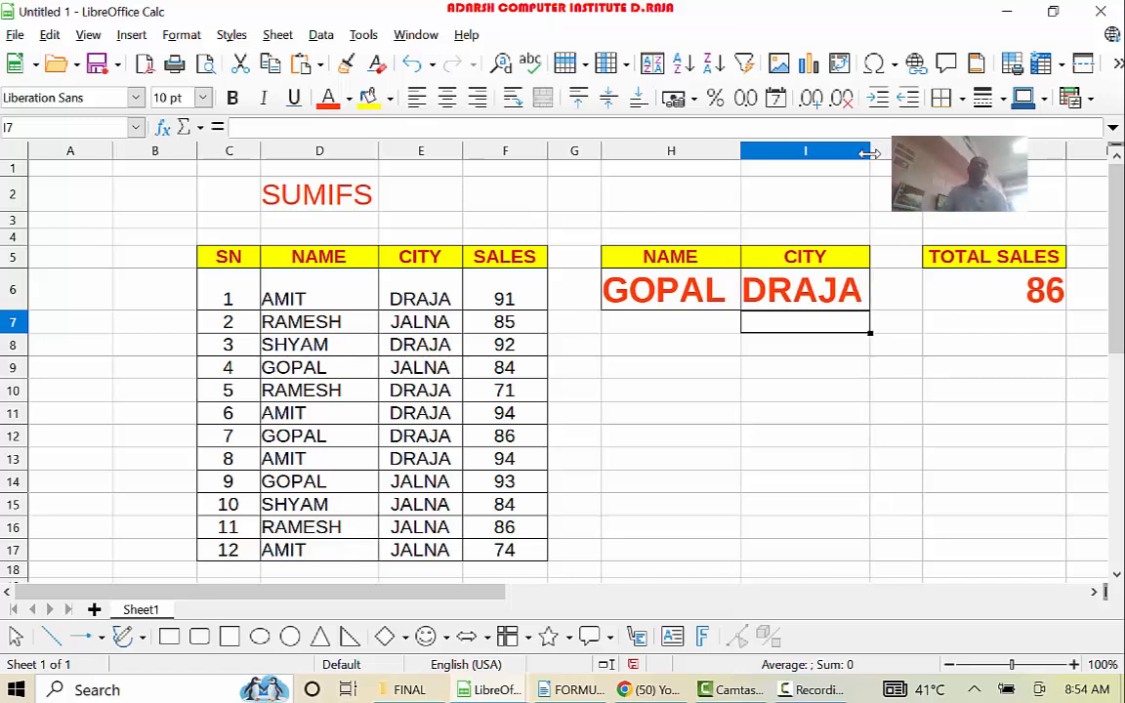